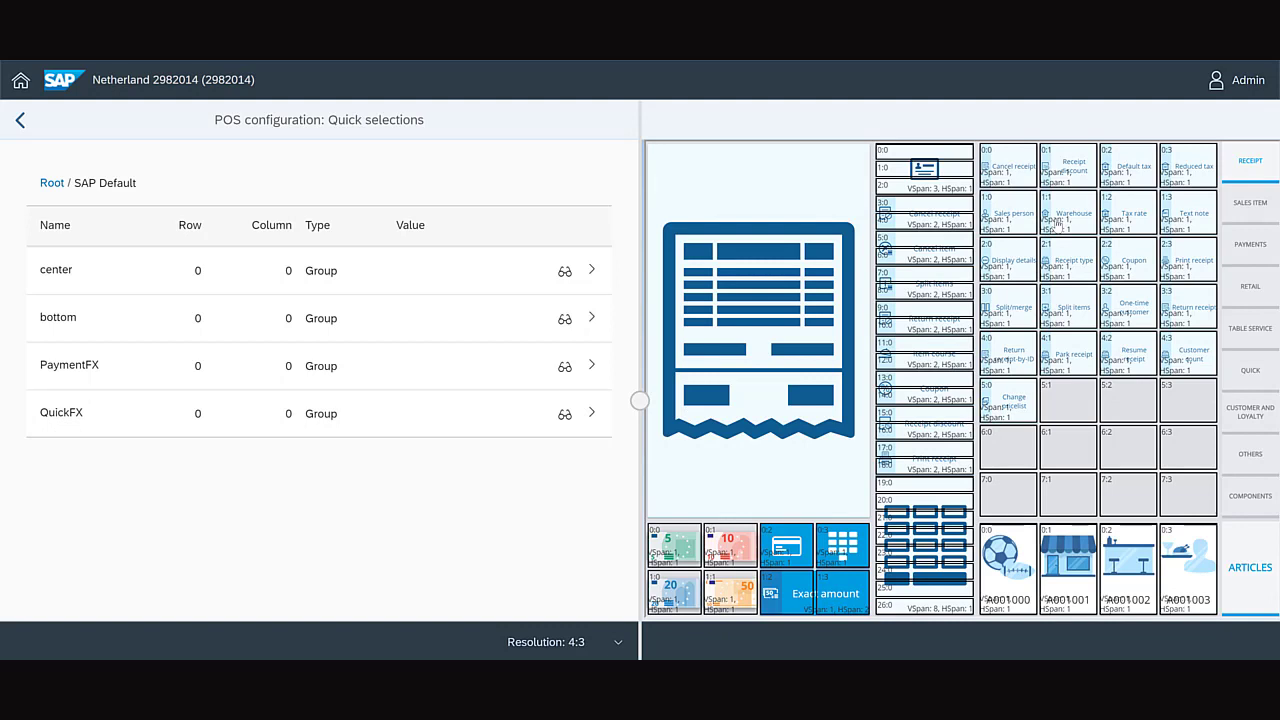
Step: Add a stockLocationId parameter with value WH01 to the function item of the "Assign warehouse to sales item" quick selection
click(1052, 228)
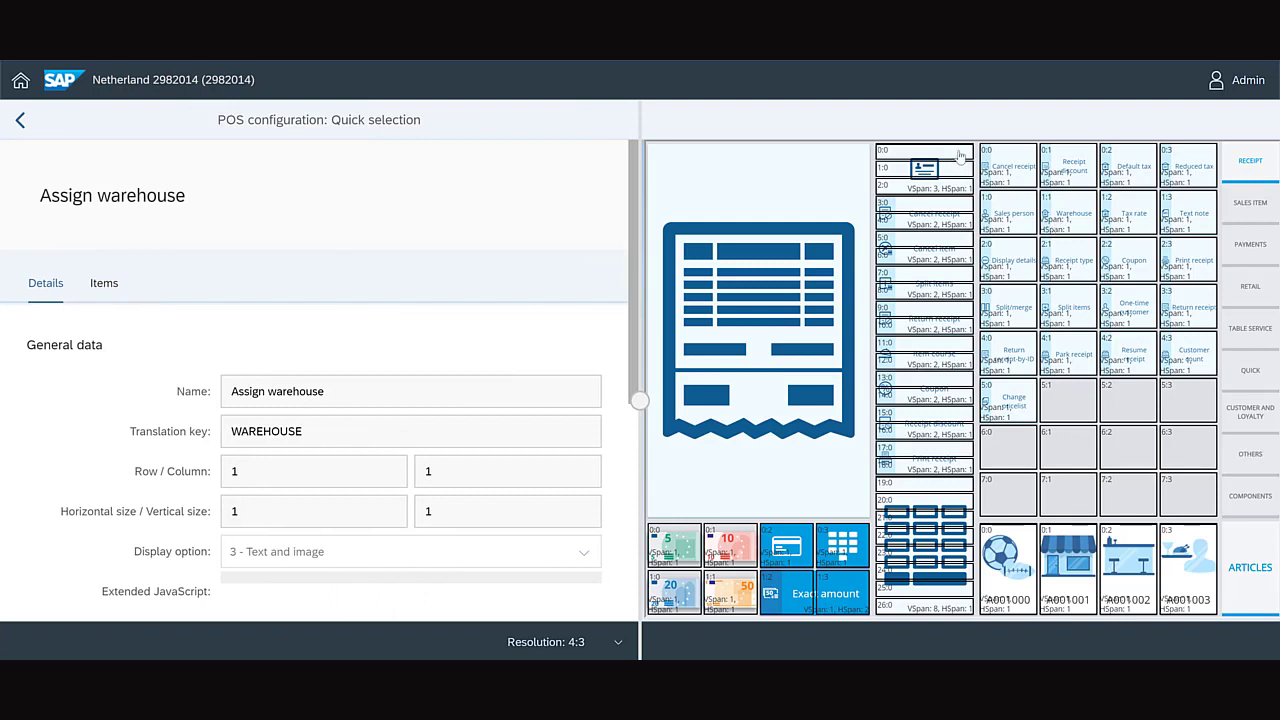
click(106, 282)
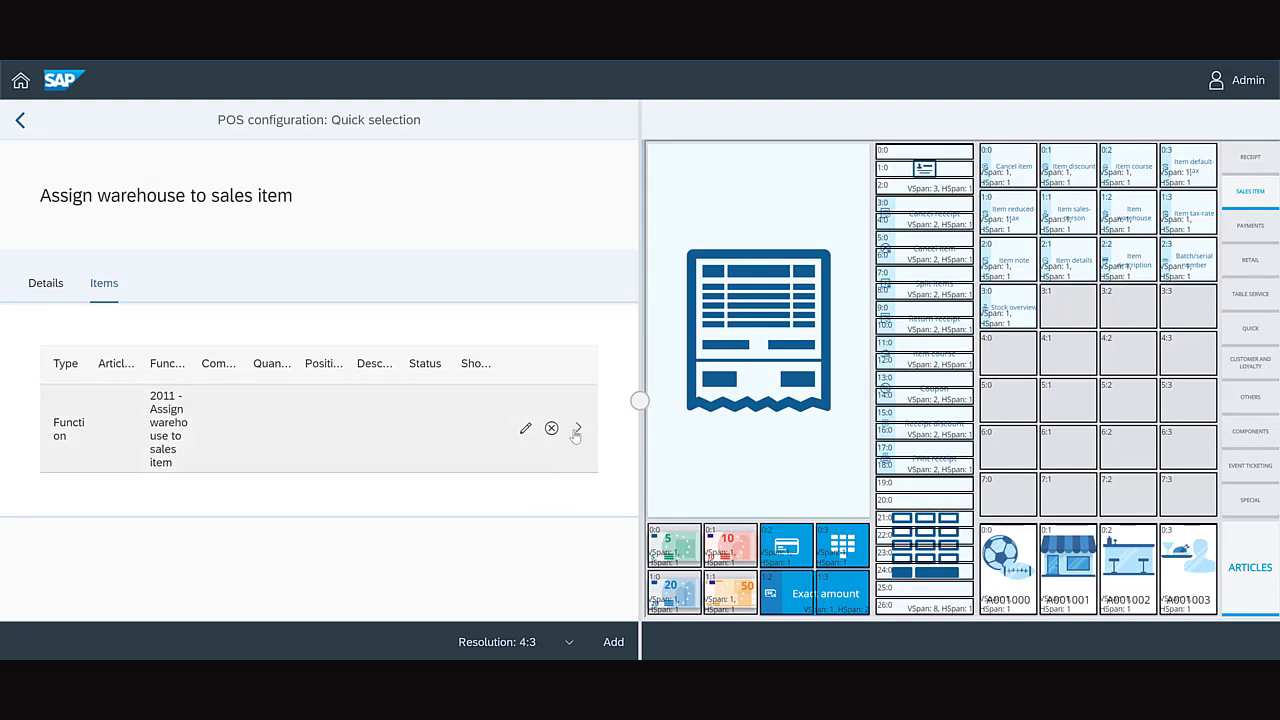
click(577, 428)
click(613, 641)
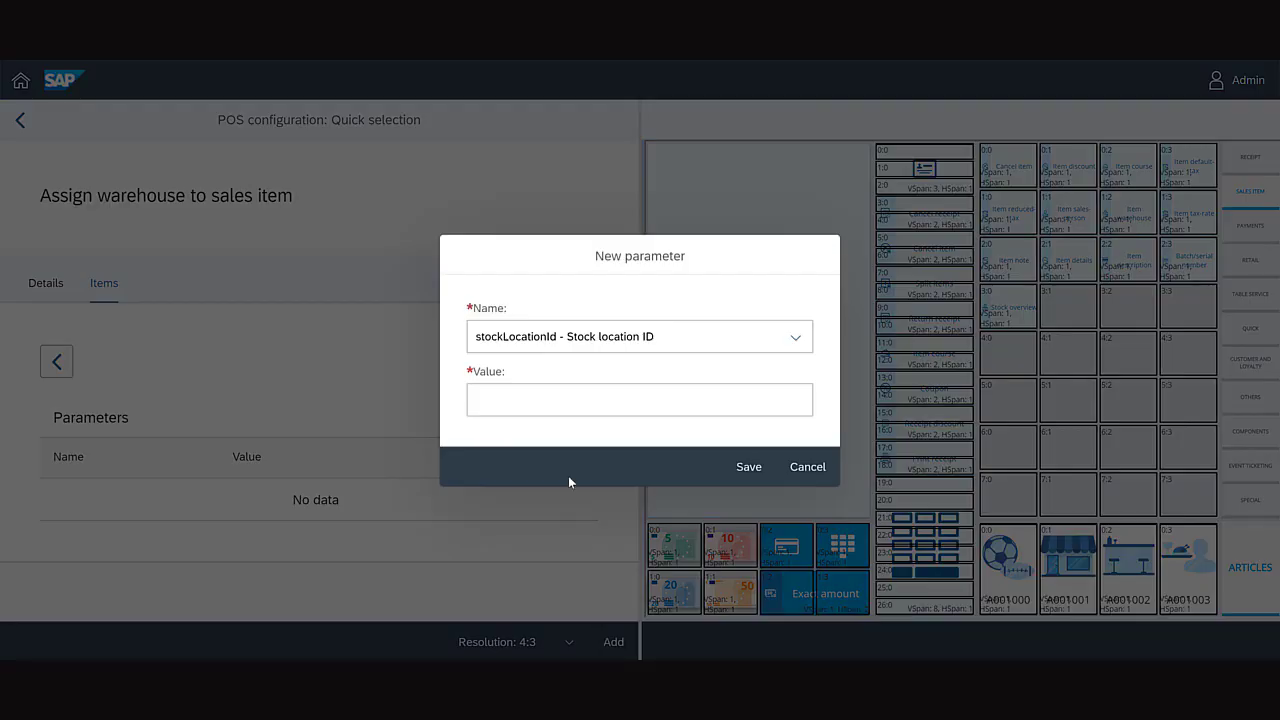
click(583, 390)
text(WH0)
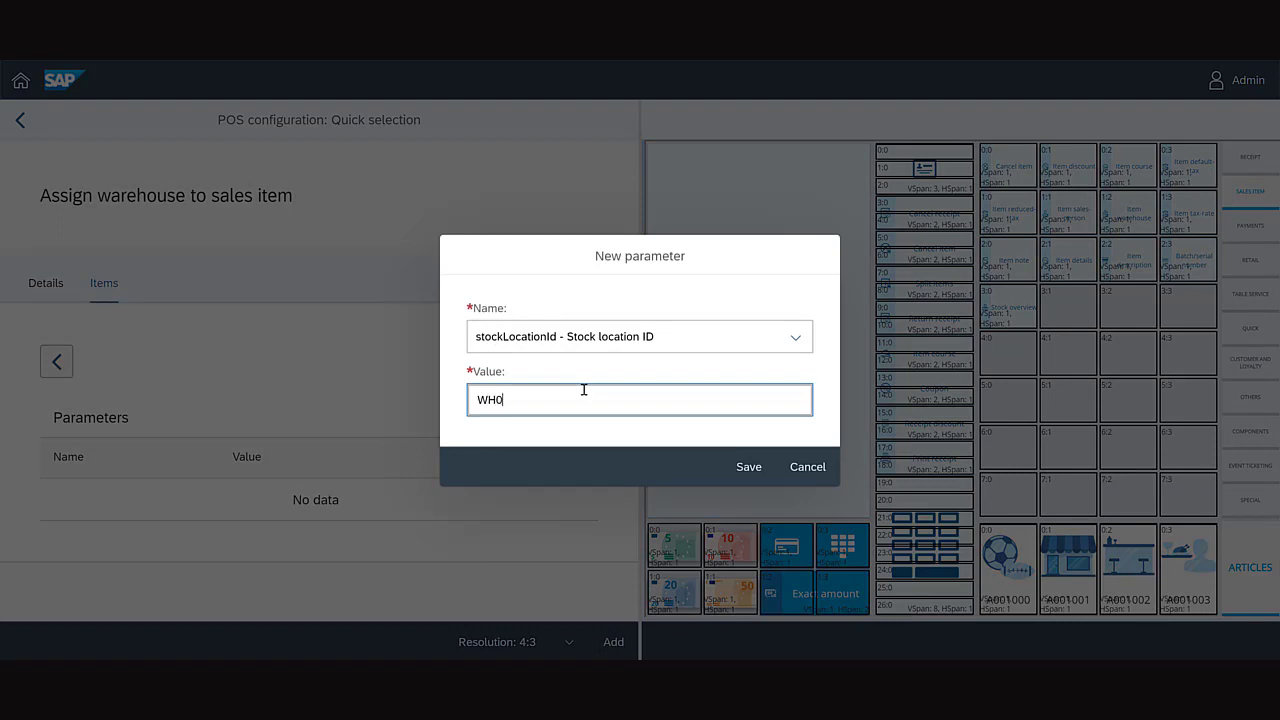
text(1)
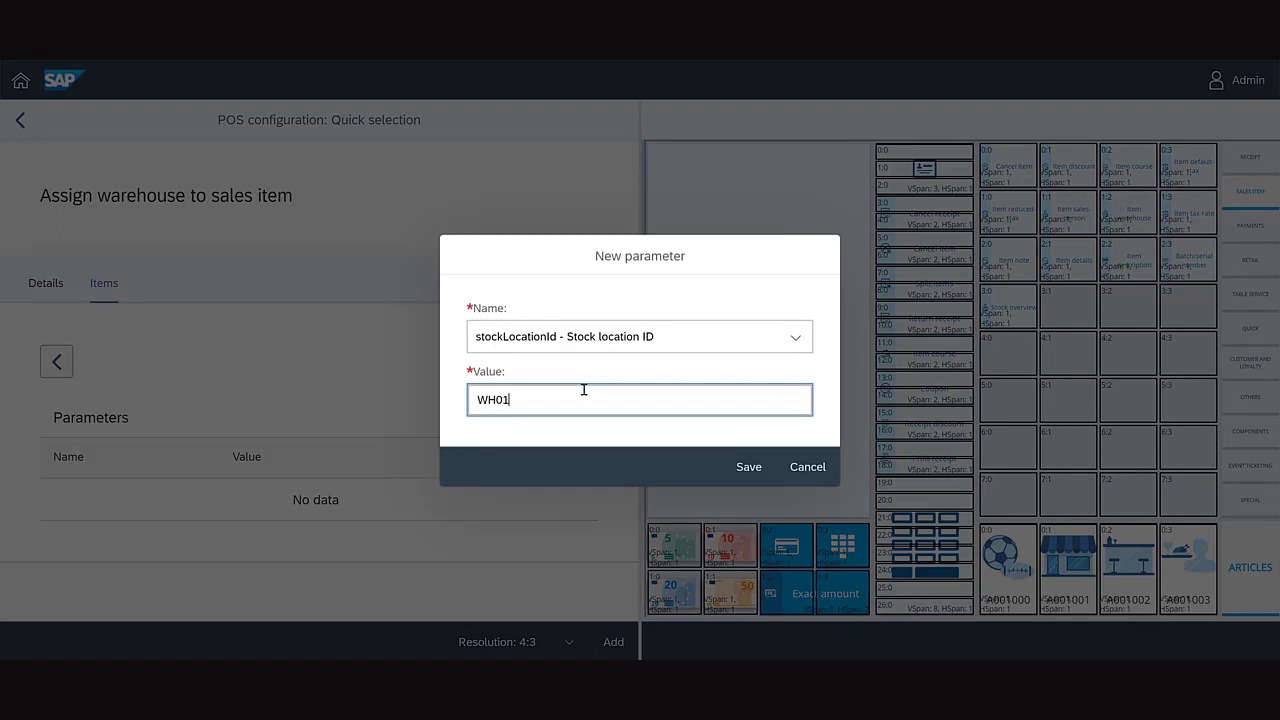
click(759, 479)
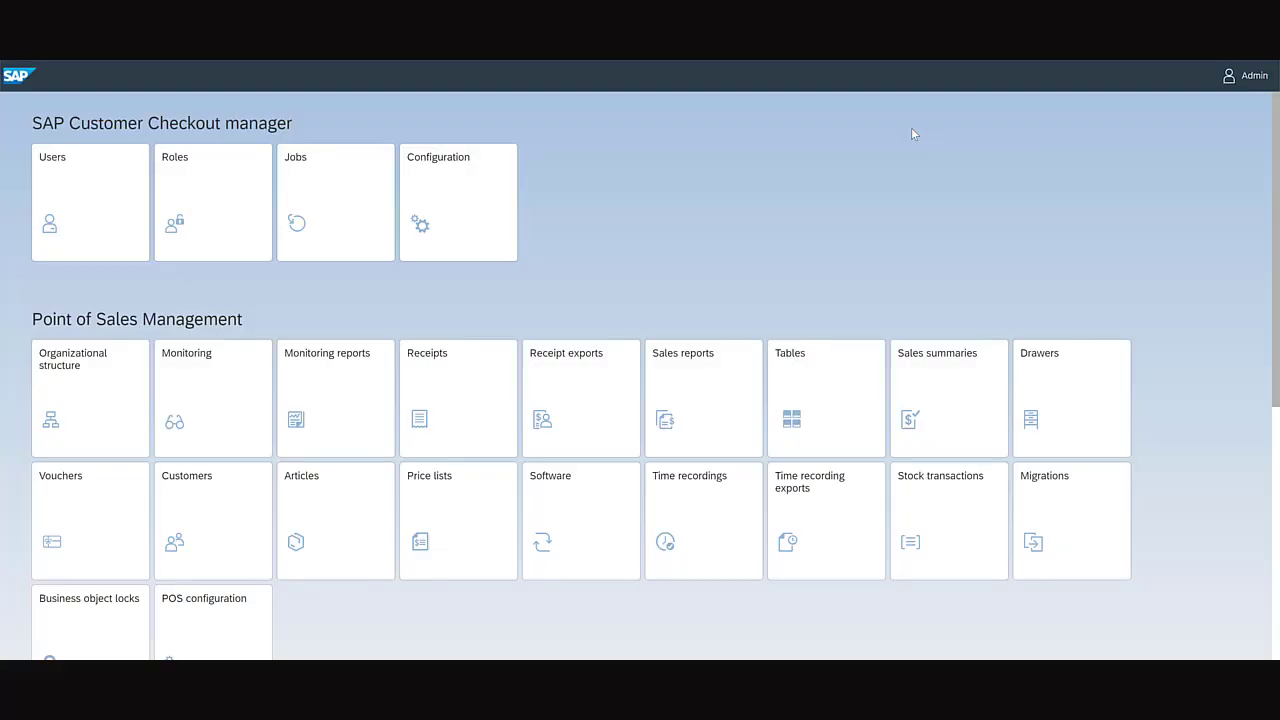
Step: Start a new Receipt: Repost job and open its reposting start date for editing
click(358, 213)
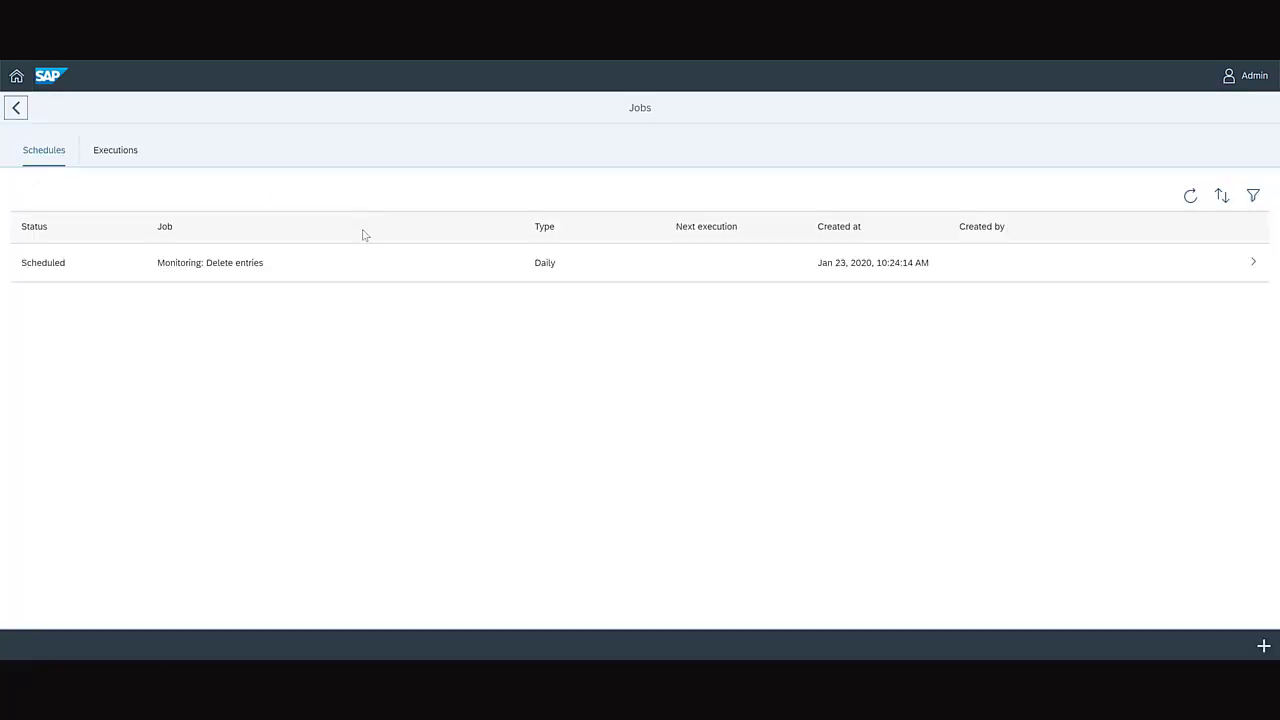
click(1263, 647)
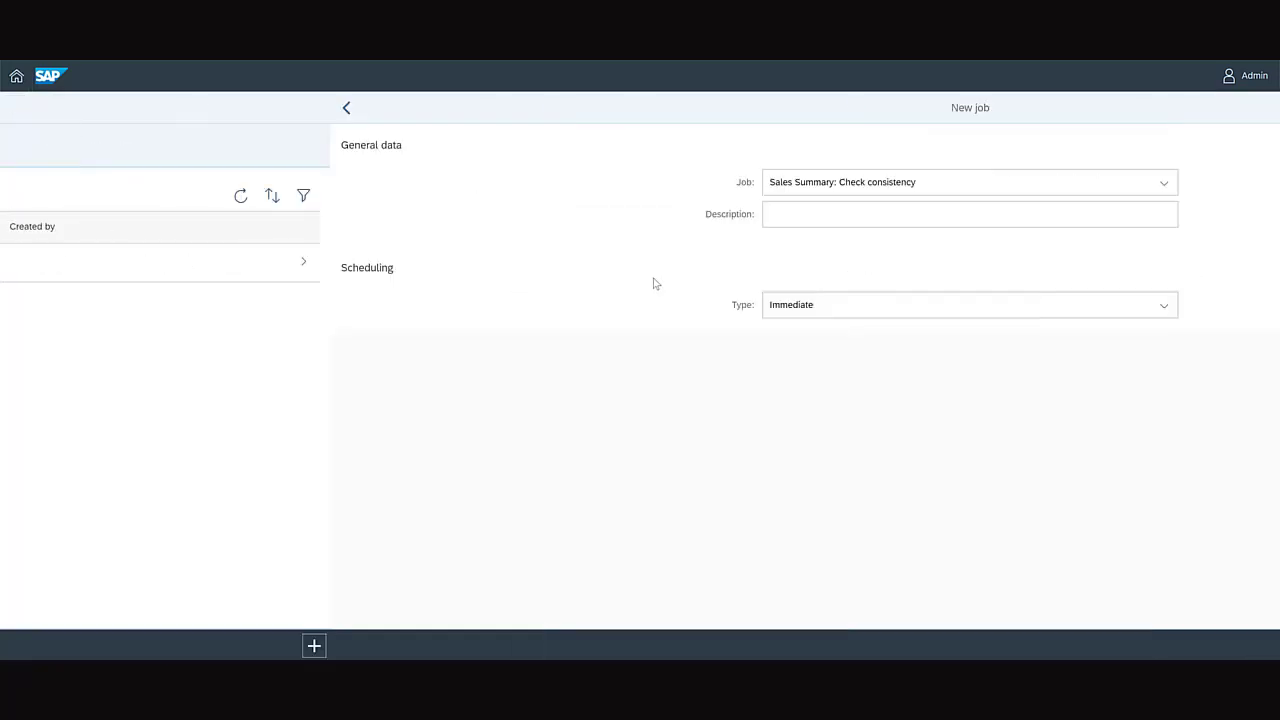
click(645, 194)
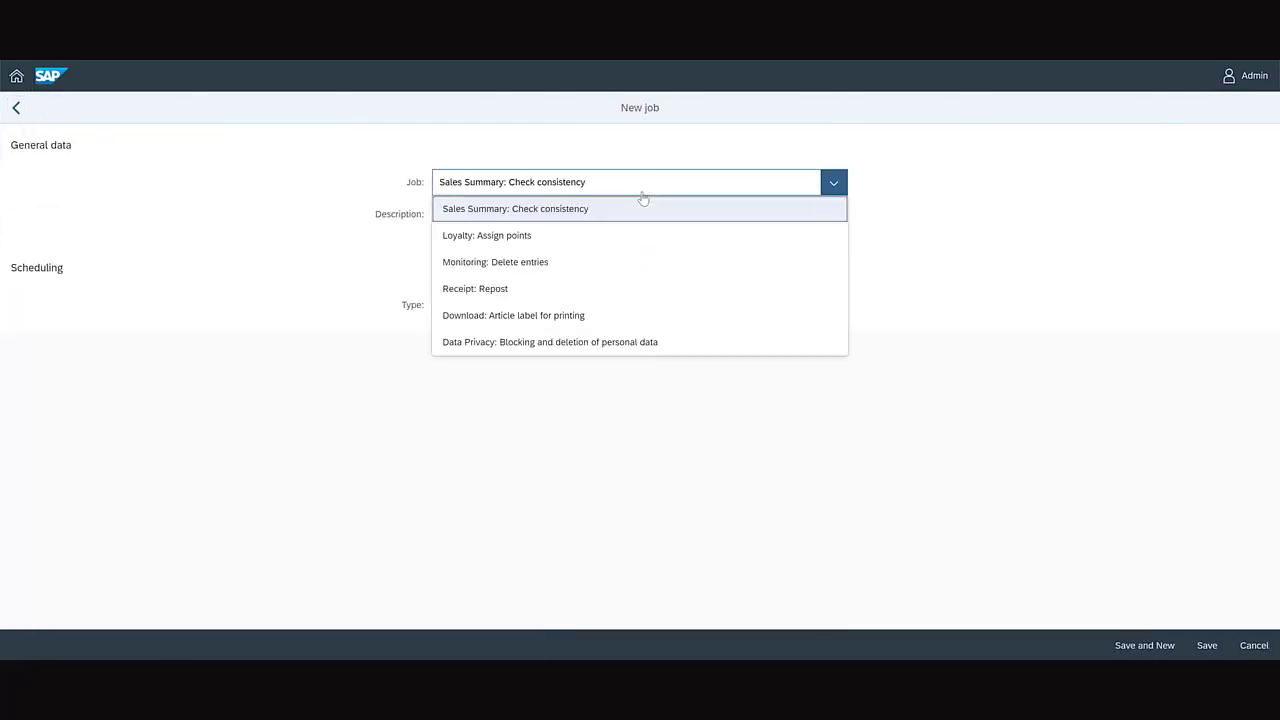
click(600, 290)
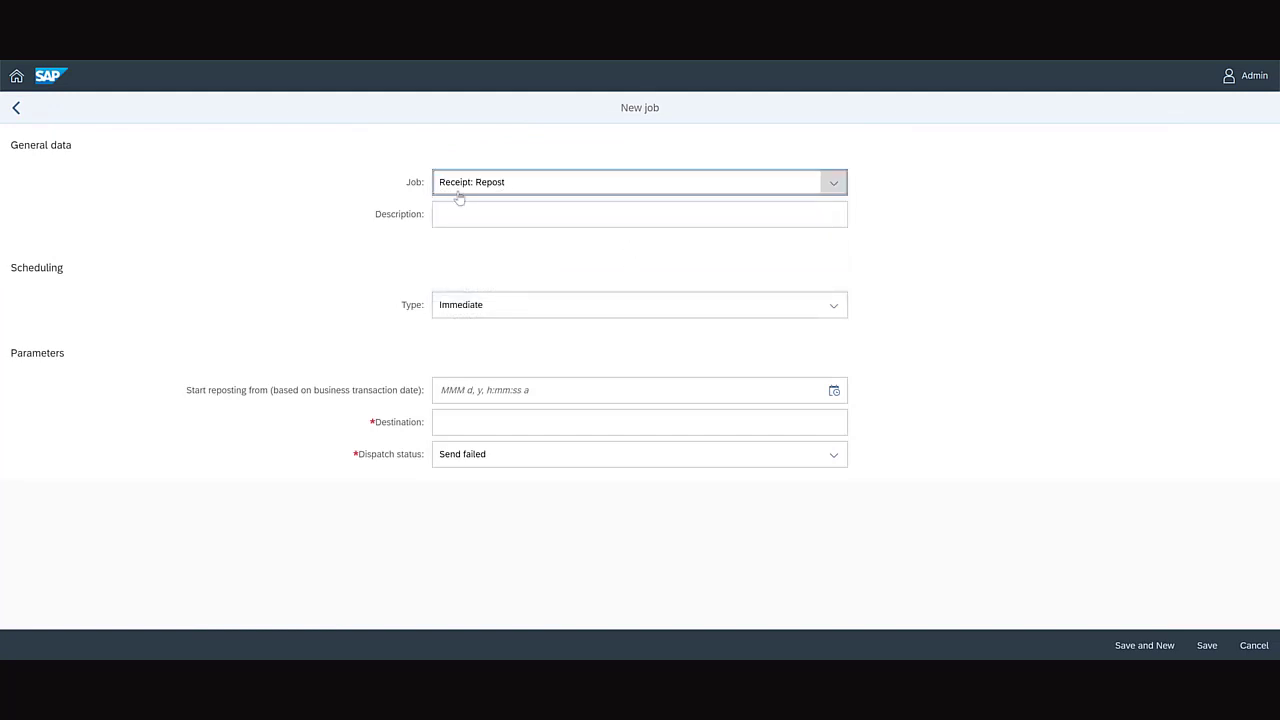
click(526, 398)
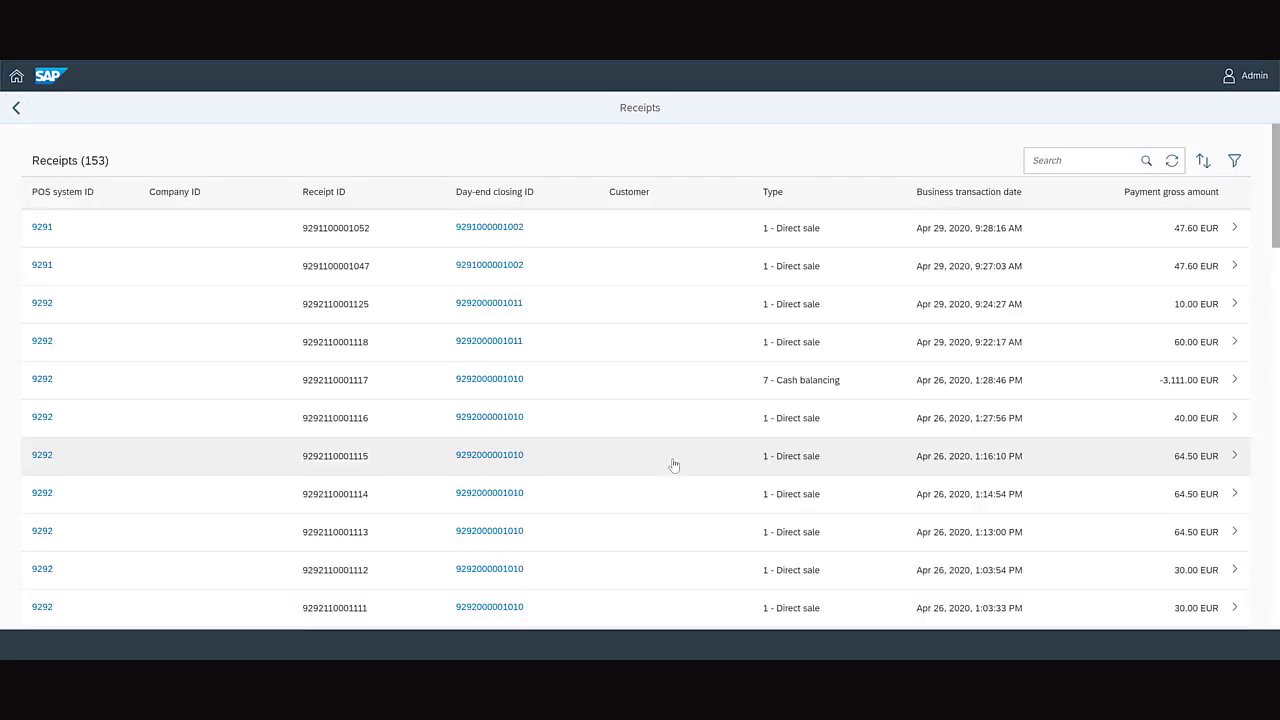
Step: Check the dispatch states of the Apr 26, 2020, 1:16:10 PM receipt and try dispatching all its failed postings
click(703, 462)
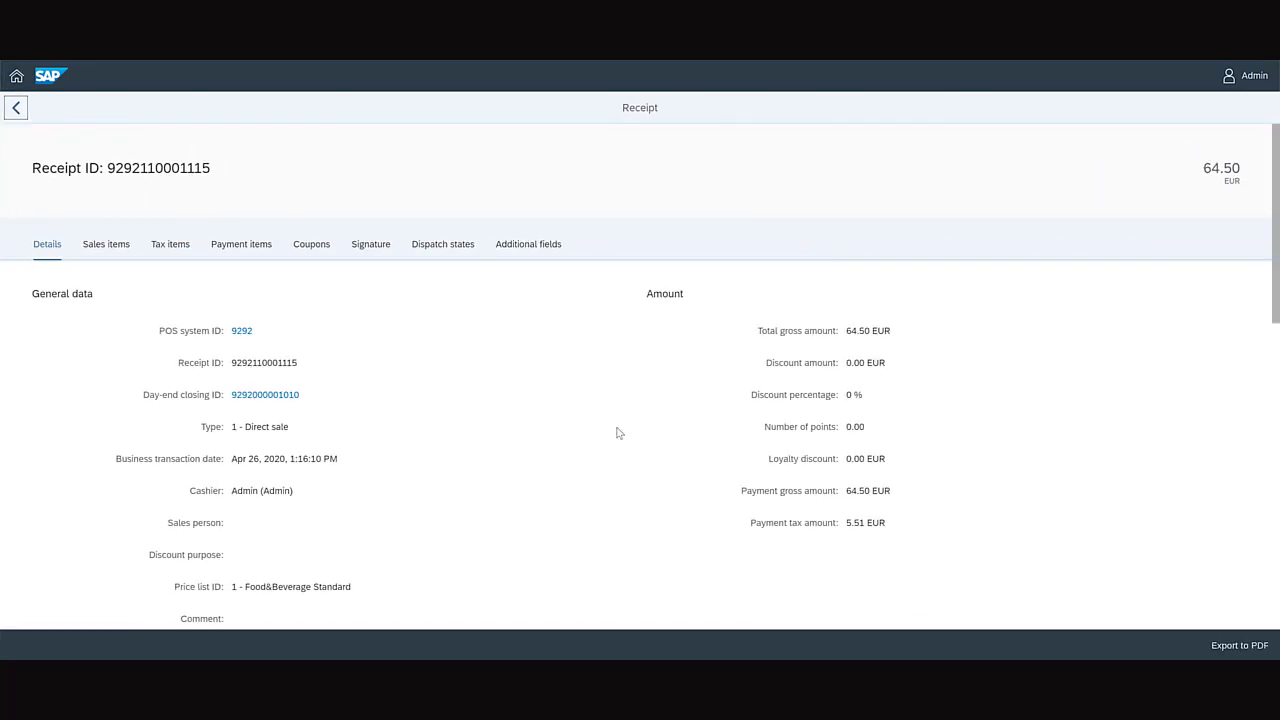
click(444, 248)
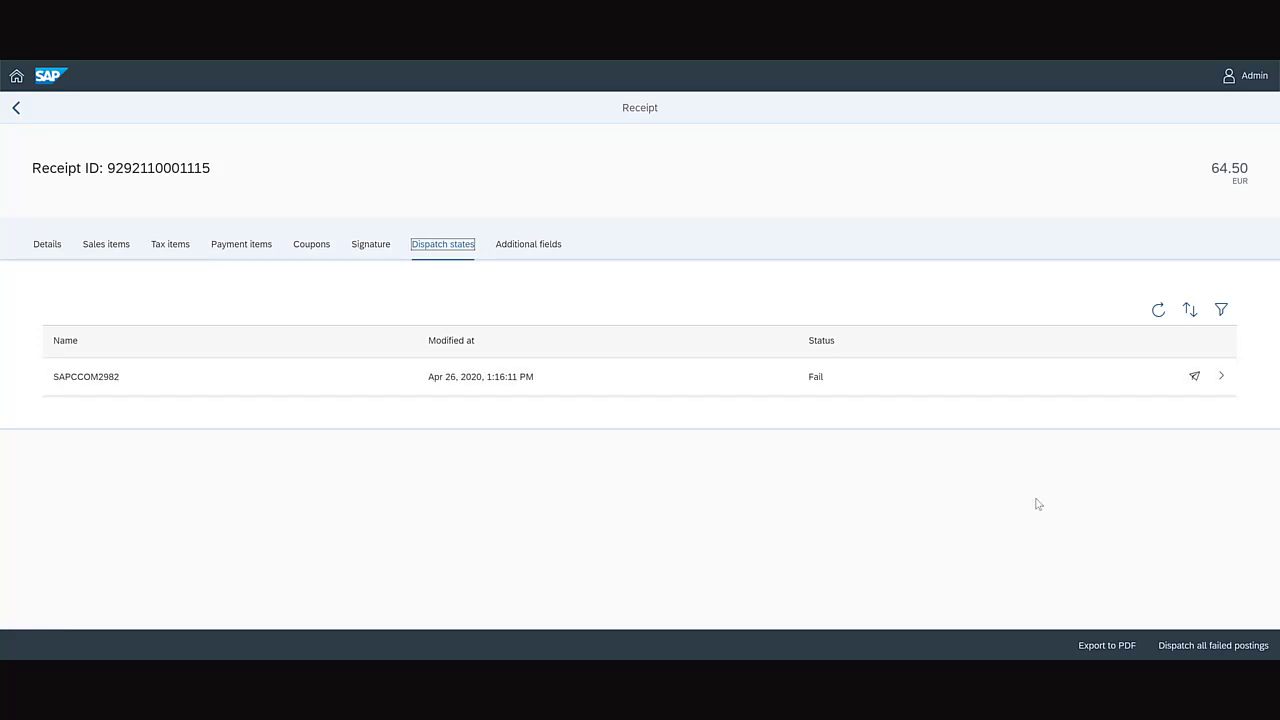
click(1234, 652)
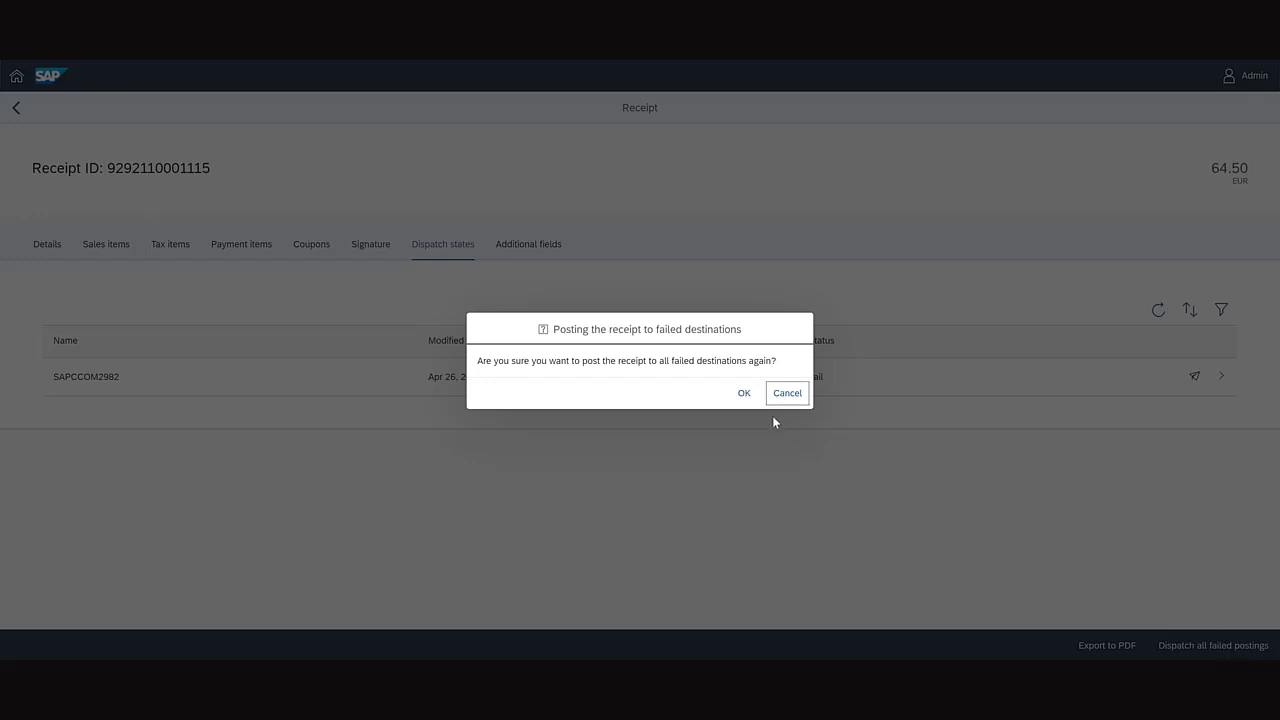
click(789, 396)
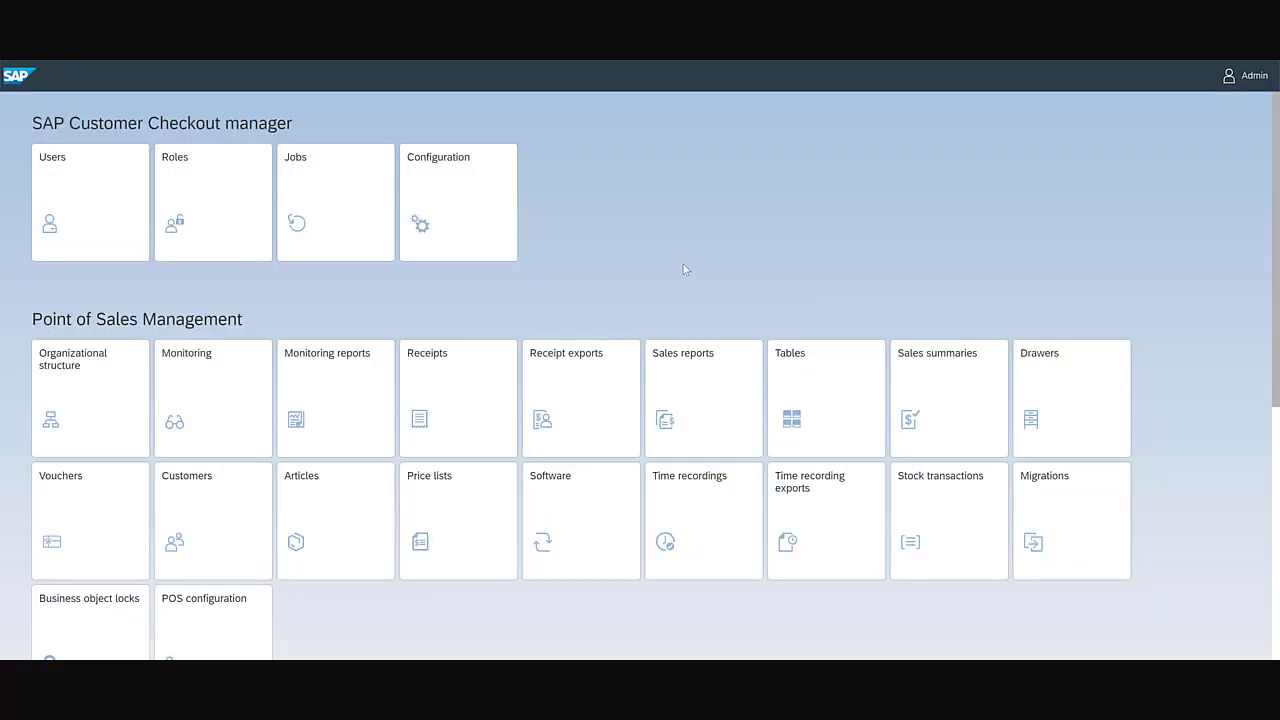
Step: Run the Receipt Gap Finder report with period start Apr 28, 2020, 12:00:00 AM and a manual prefix of size 6
click(349, 366)
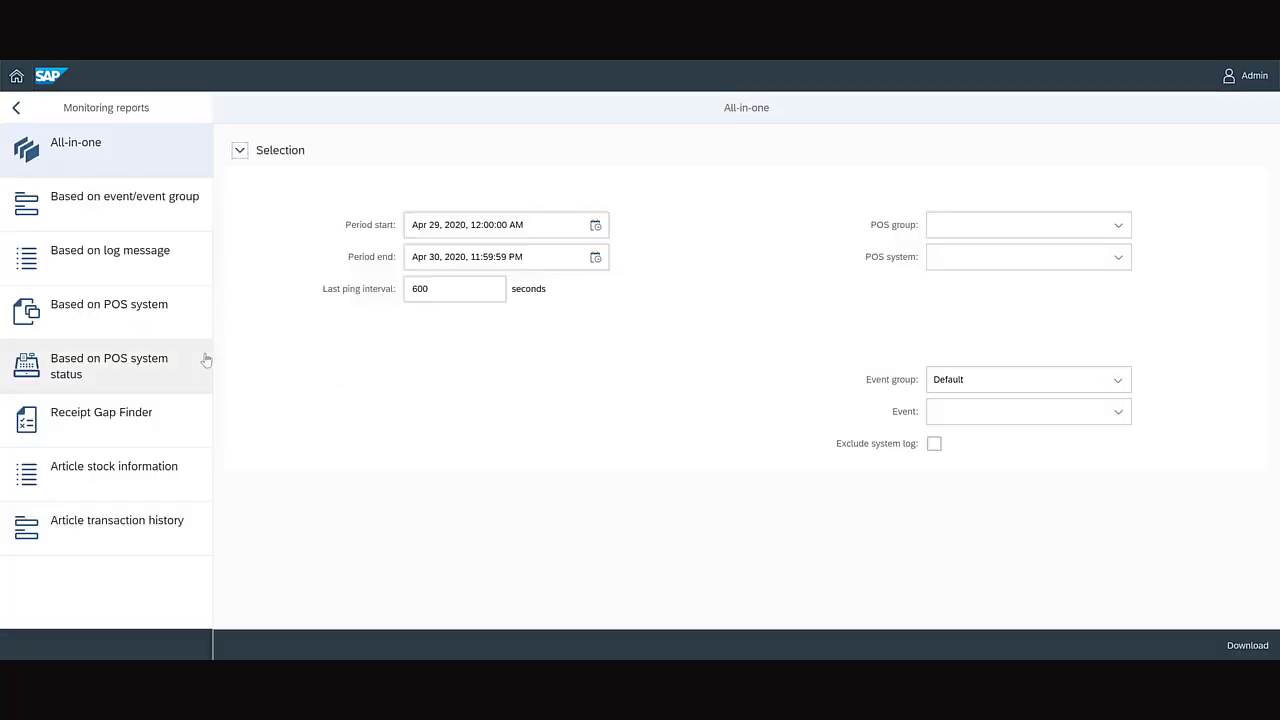
click(72, 437)
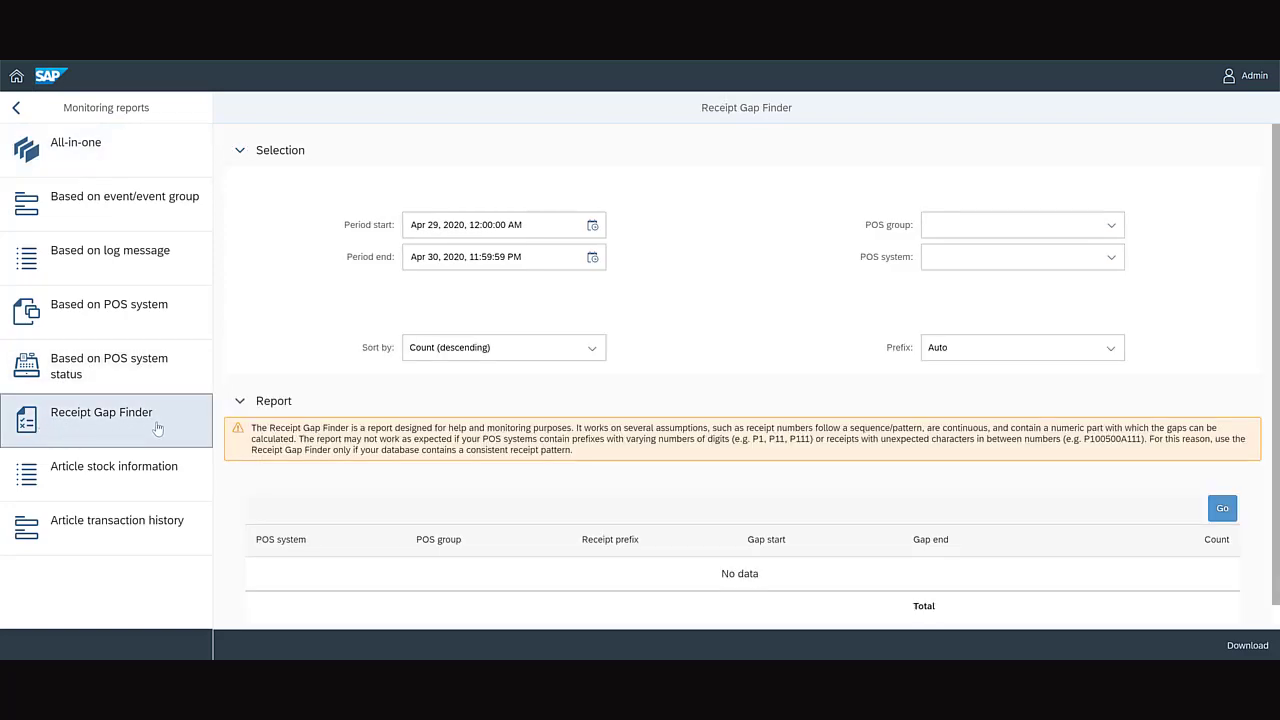
click(592, 225)
click(496, 446)
click(765, 517)
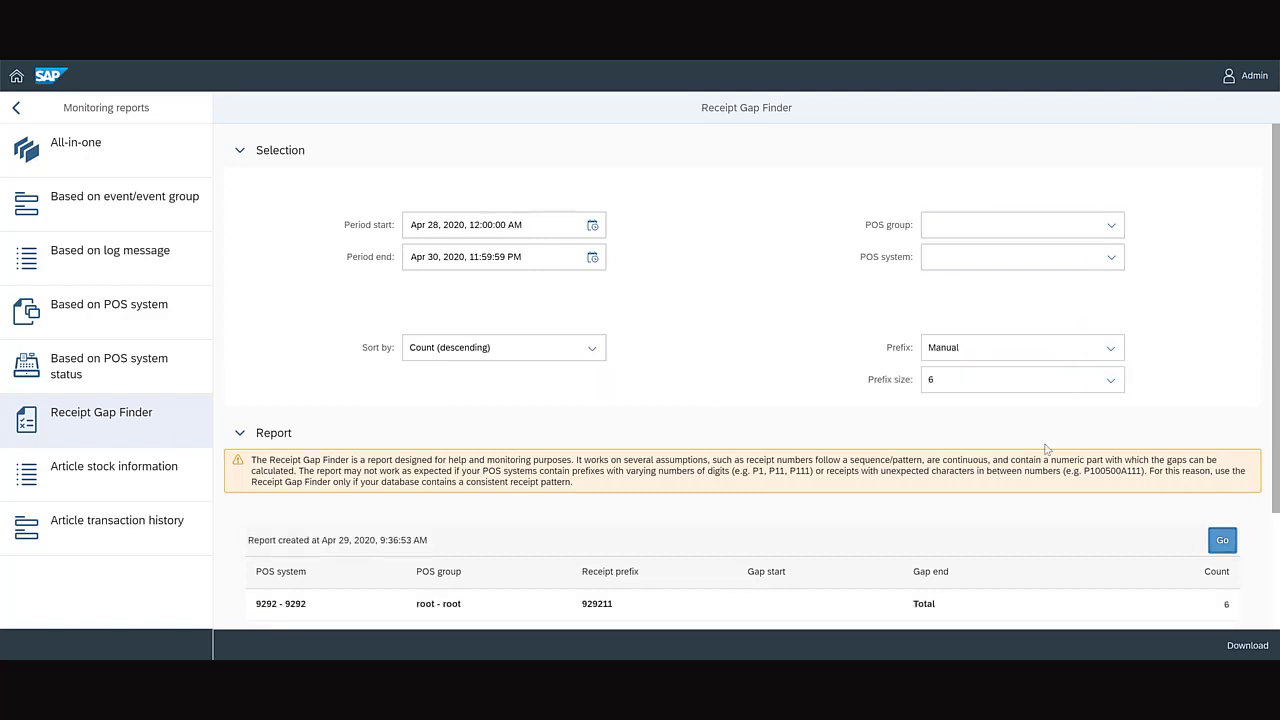
scroll(848, 416, down, 3)
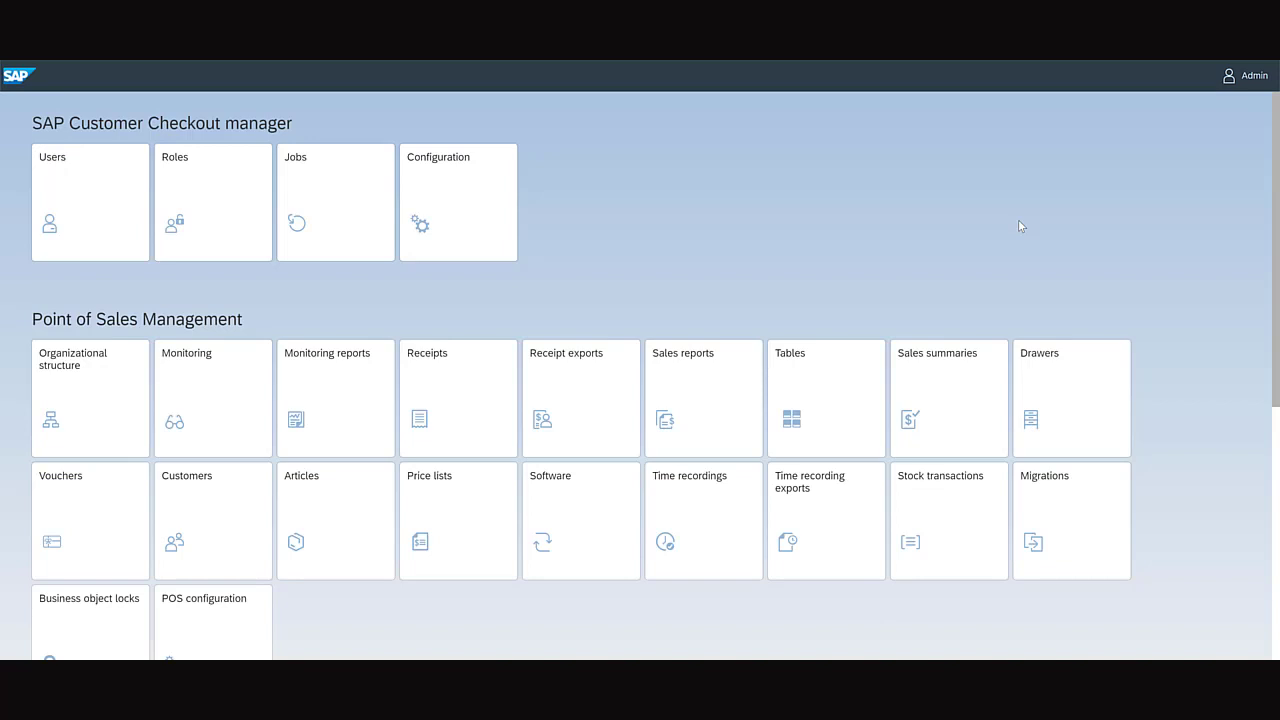
Step: Review the receipts belonging to the sales summary opened on Mar 31, 2020, 12:51:50 PM
click(954, 383)
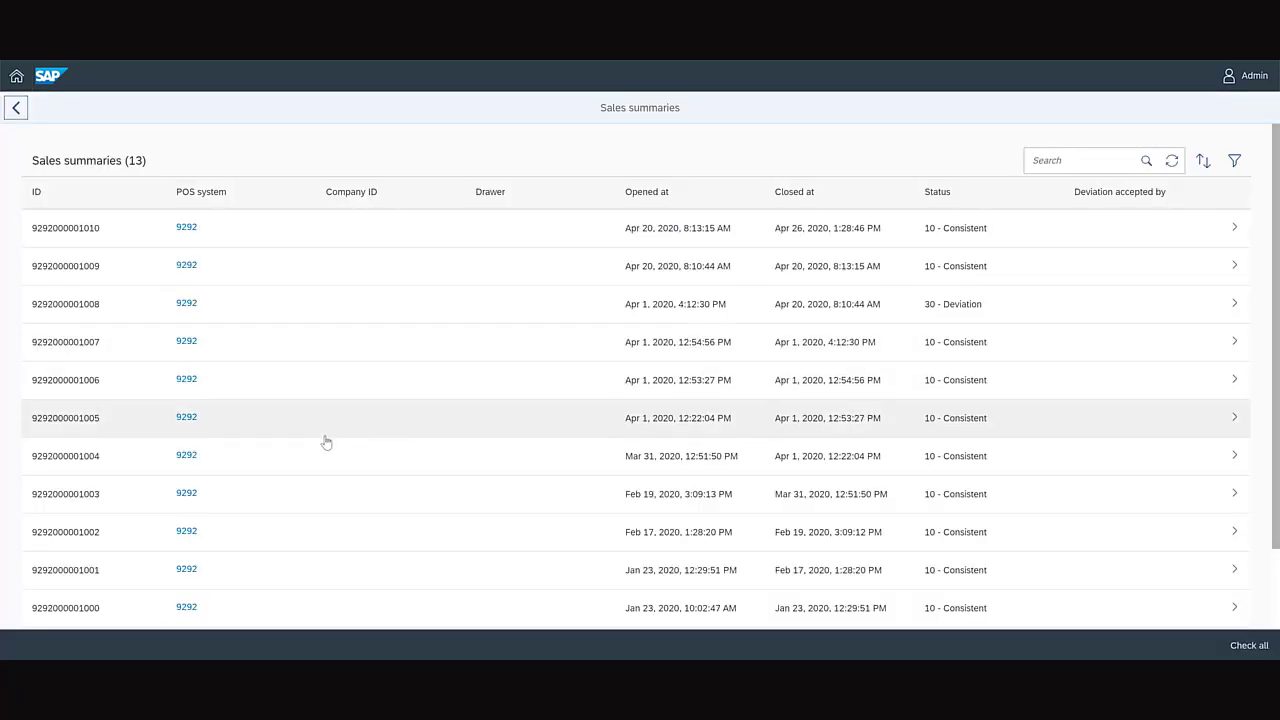
click(323, 455)
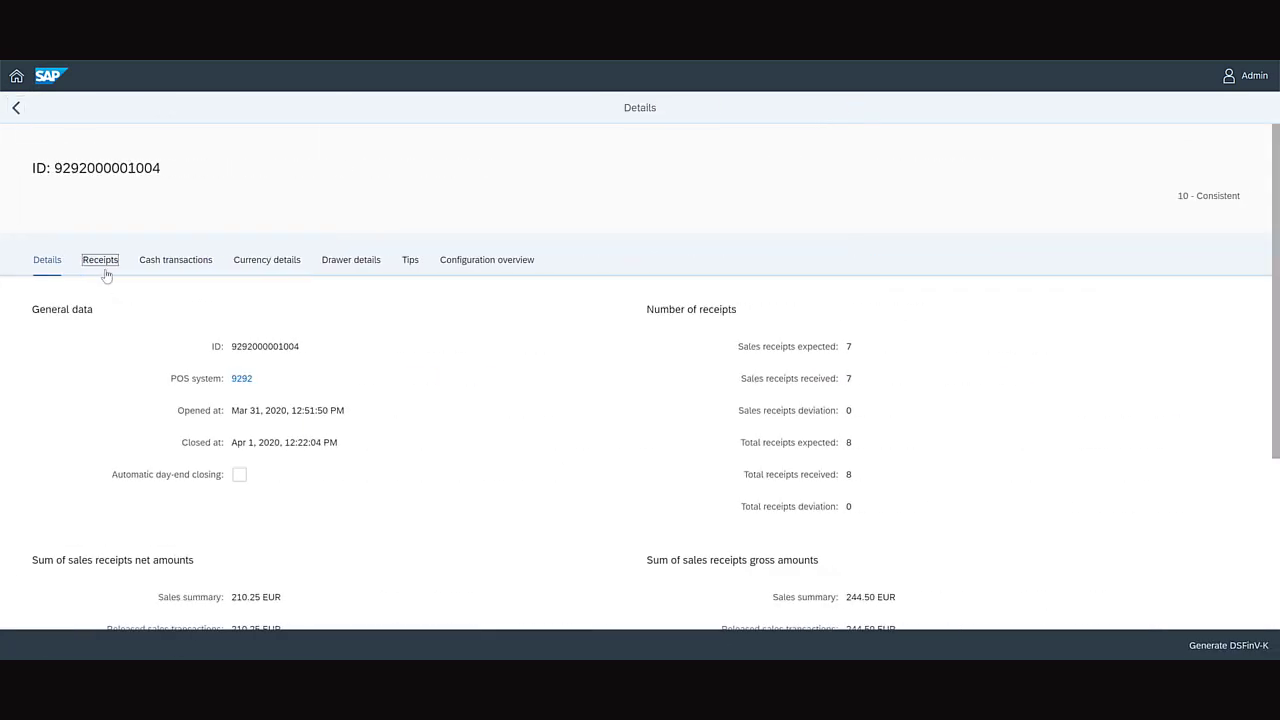
click(101, 264)
scroll(443, 352, down, 1)
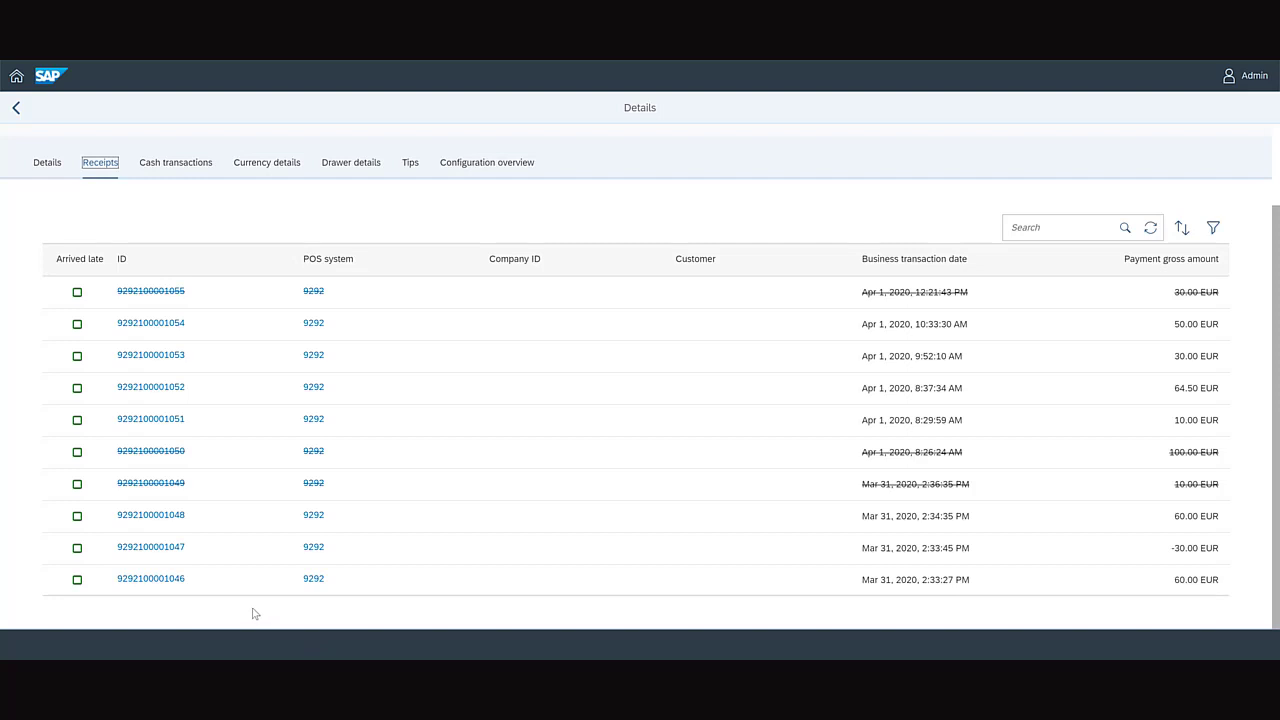
click(278, 537)
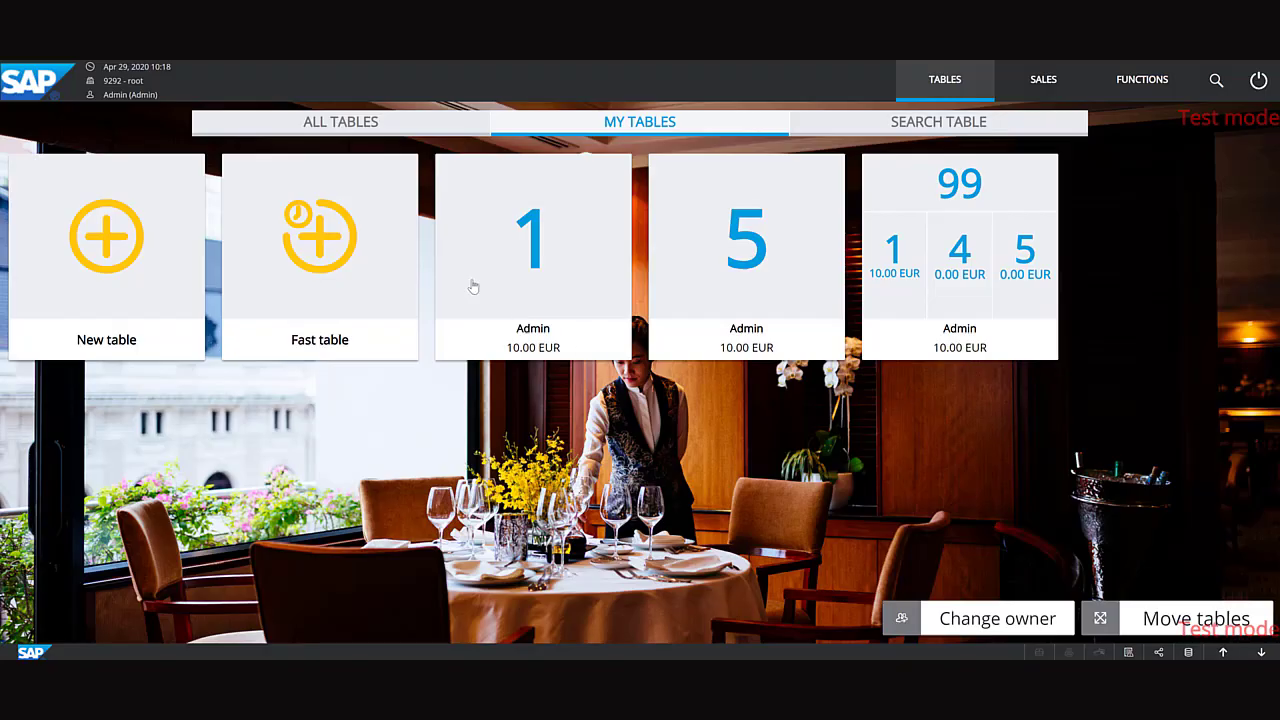
Step: In the SAP Customer Checkout point of sale, create a fast table and add articles A001000, A001001 and A001002 to its receipt
click(376, 253)
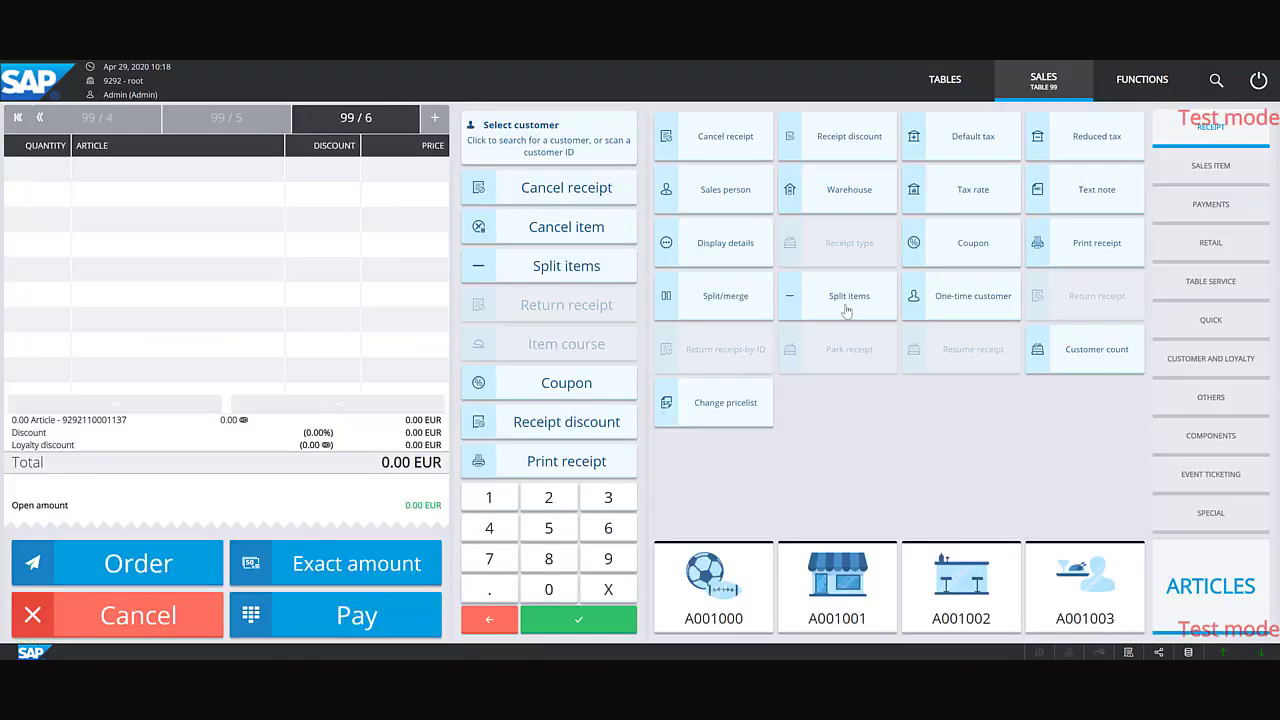
click(749, 596)
click(828, 592)
click(950, 588)
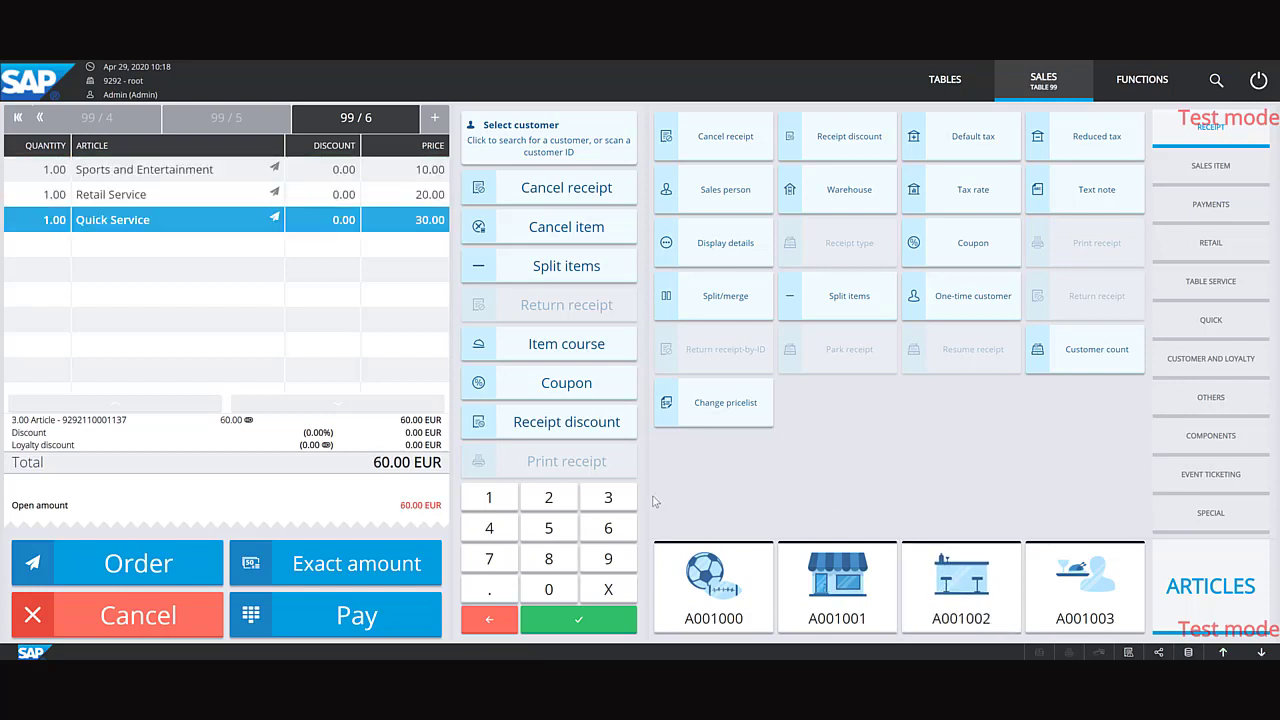
Step: Try to pay the table receipt's exact amount, and set its customer count to 3
click(308, 565)
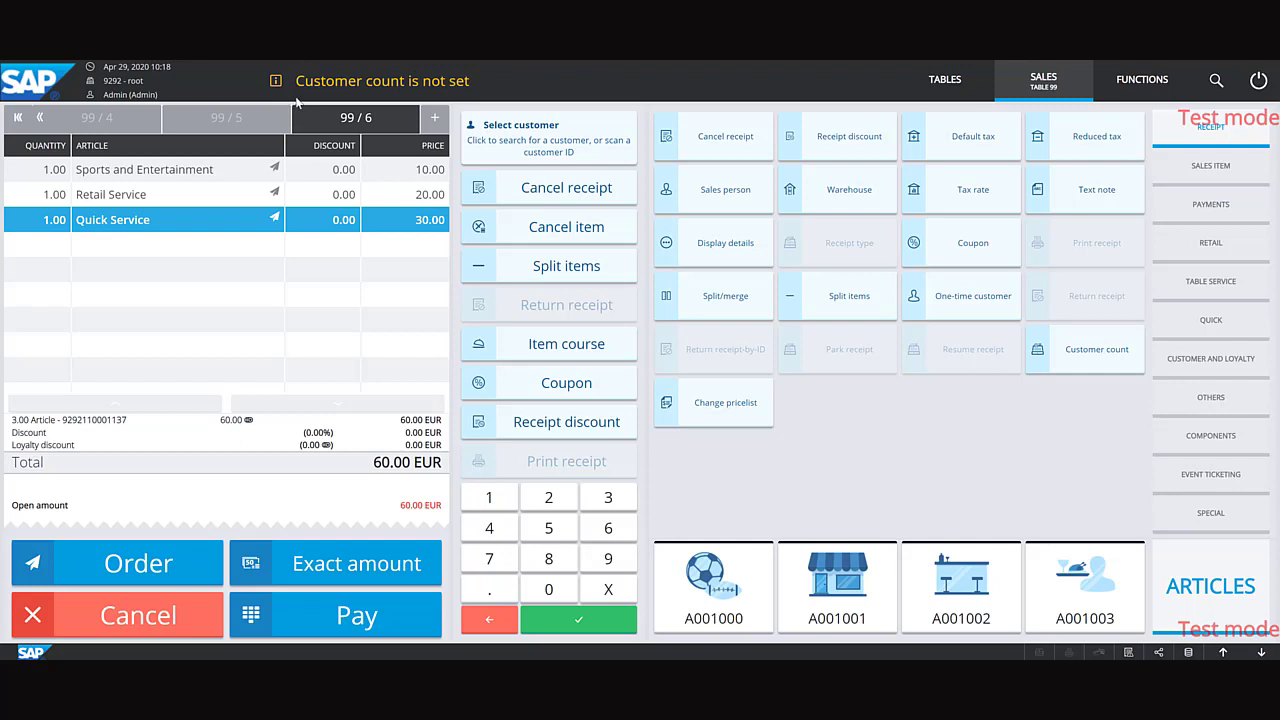
click(1201, 284)
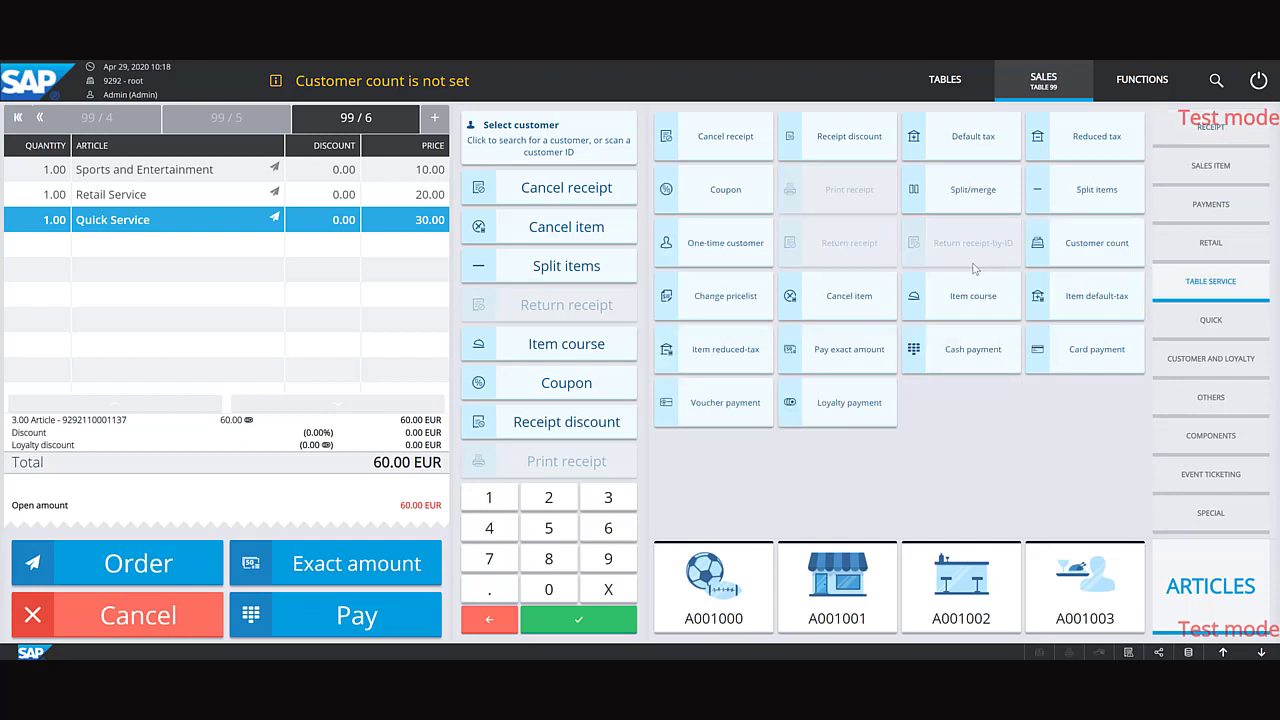
click(1062, 246)
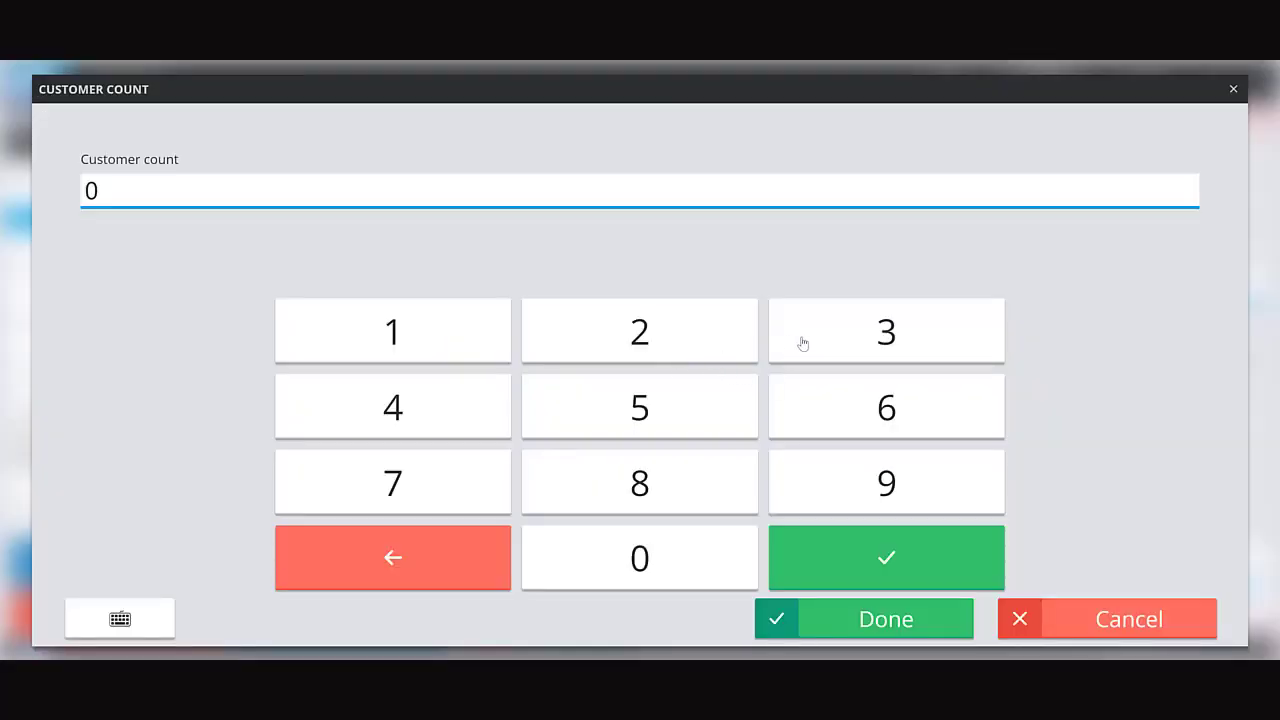
click(843, 341)
click(875, 615)
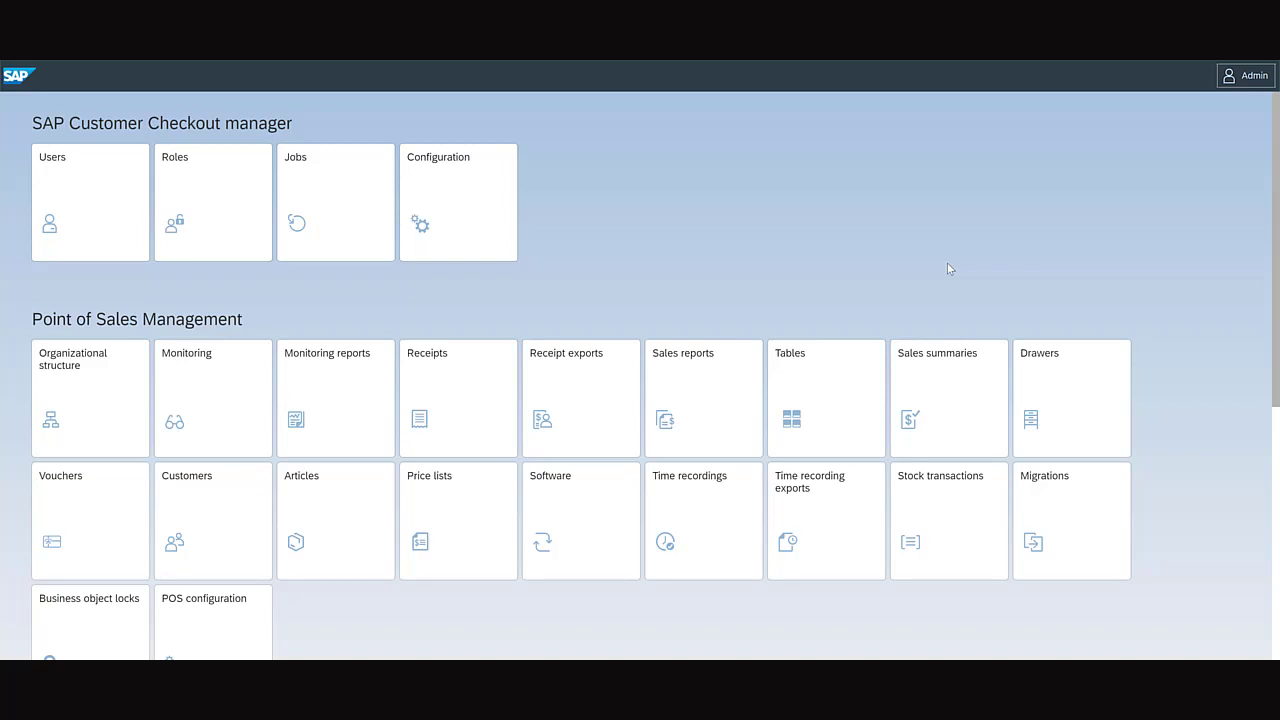
Step: In SAP Customer Checkout manager, view the tables and examine the orders of the Apr 29, 2020, 10:05:32 AM receipt
scroll(950, 263, down, 1)
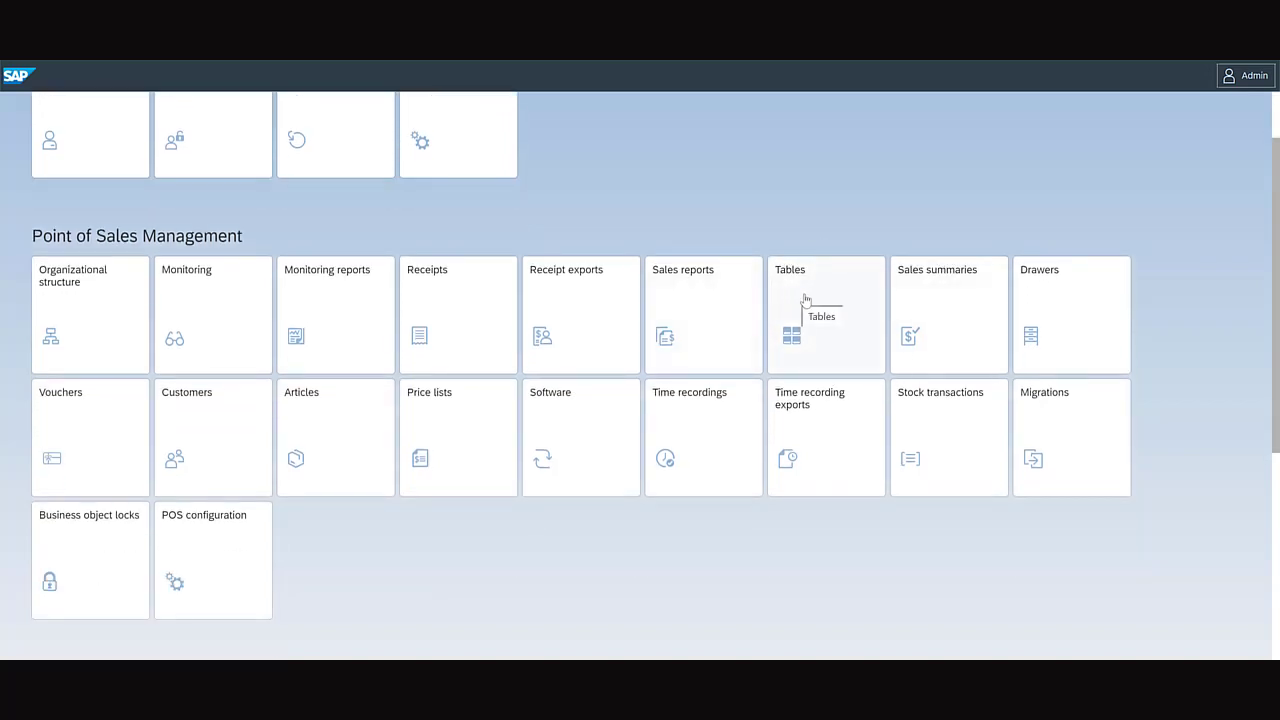
click(806, 300)
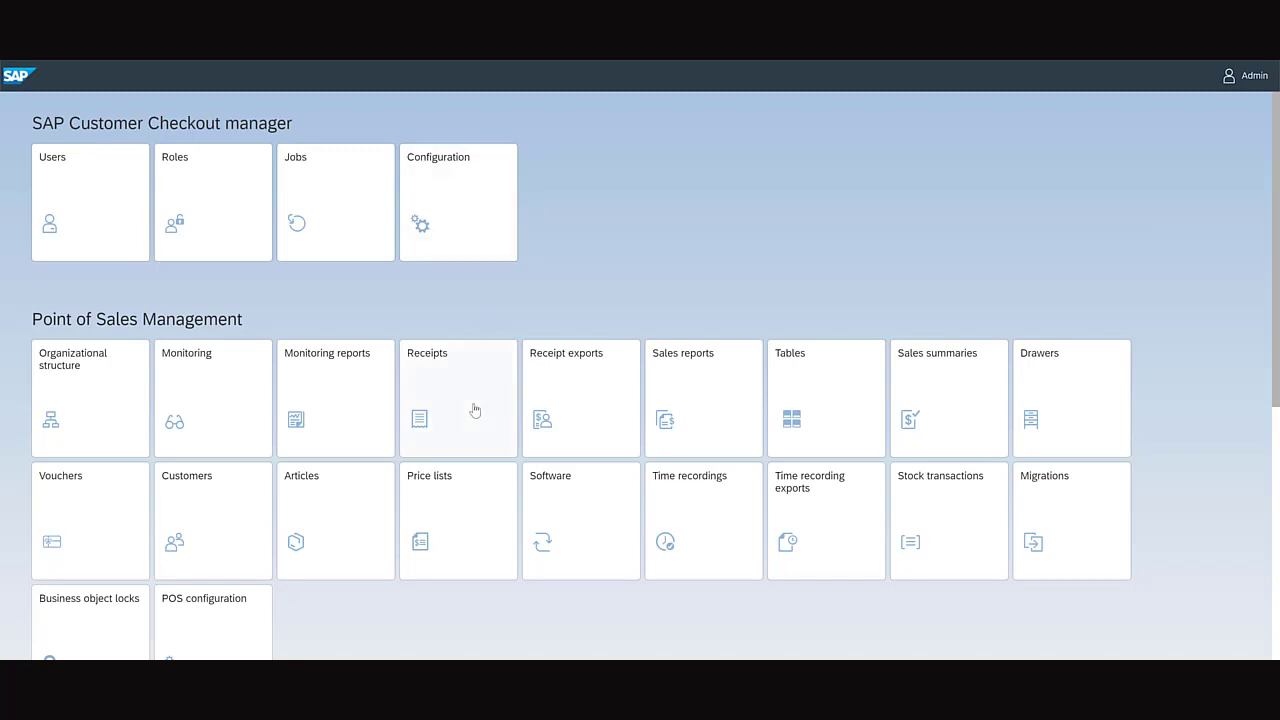
click(512, 378)
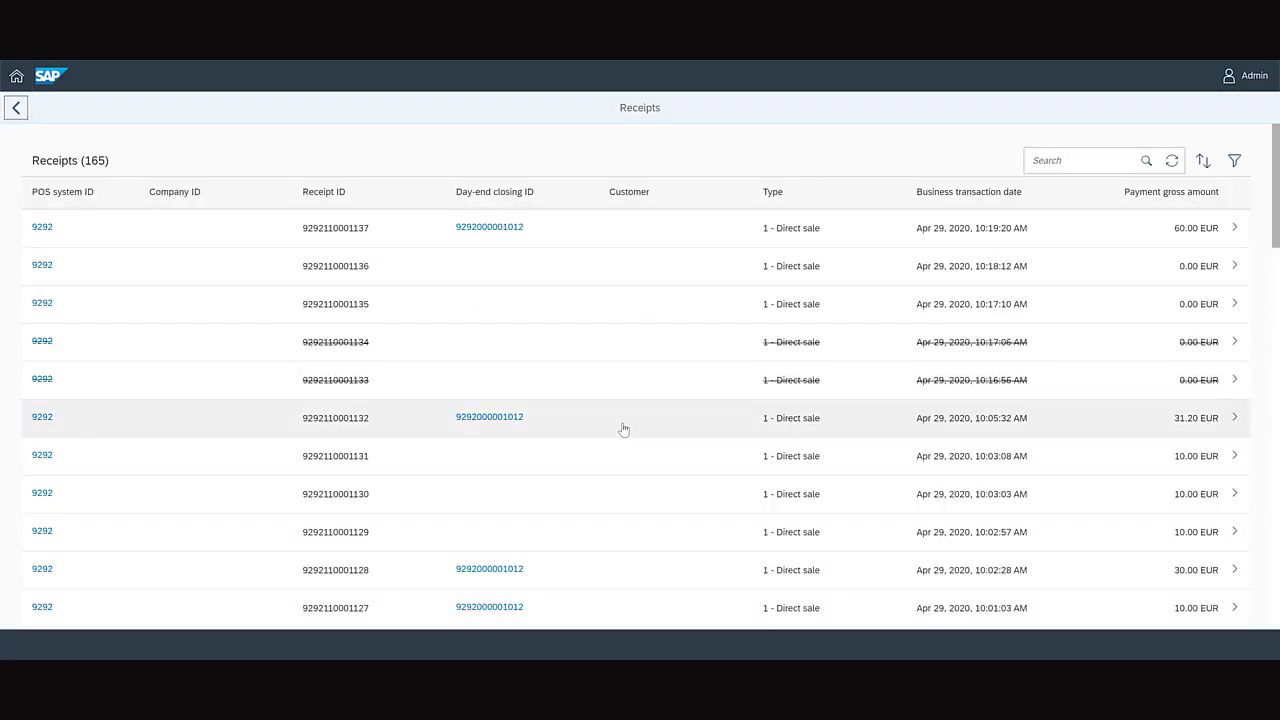
click(645, 429)
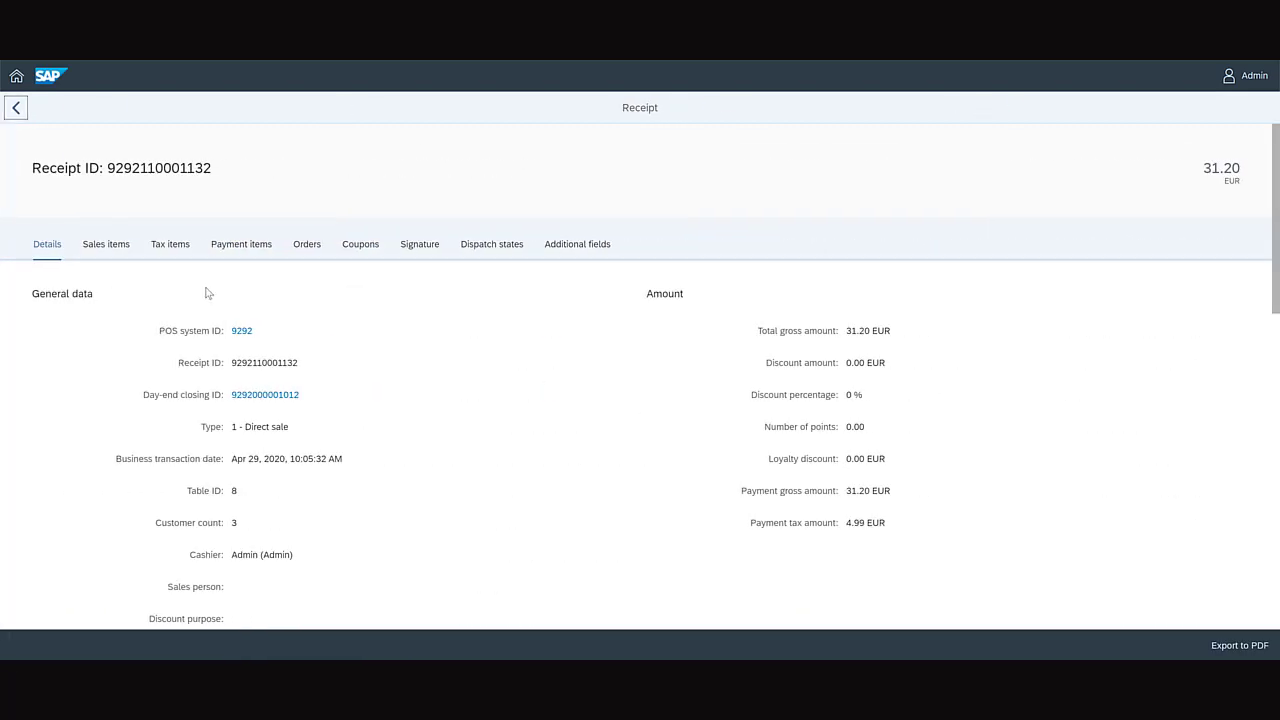
click(307, 244)
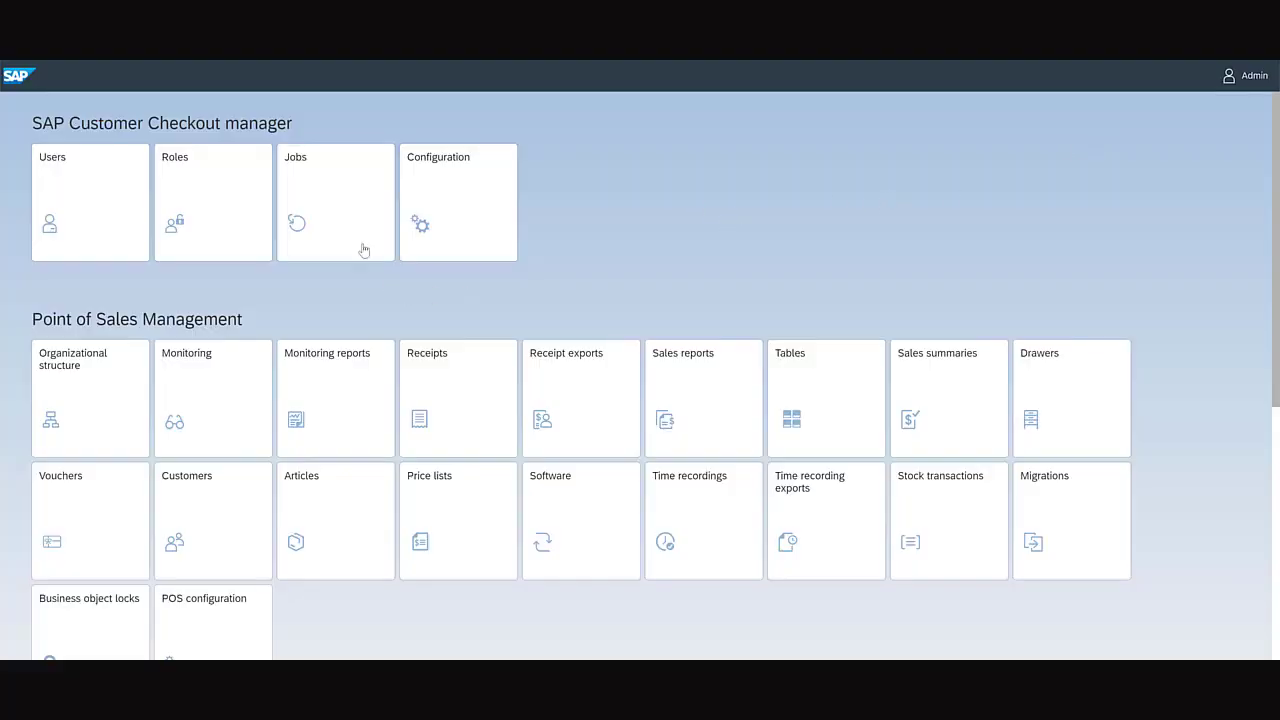
Step: Create an immediate "Download: Article label for printing" job with price list 1 - Food&Beverage Standard (Gross), the With barcode (Standard) template and 1 copy
click(339, 216)
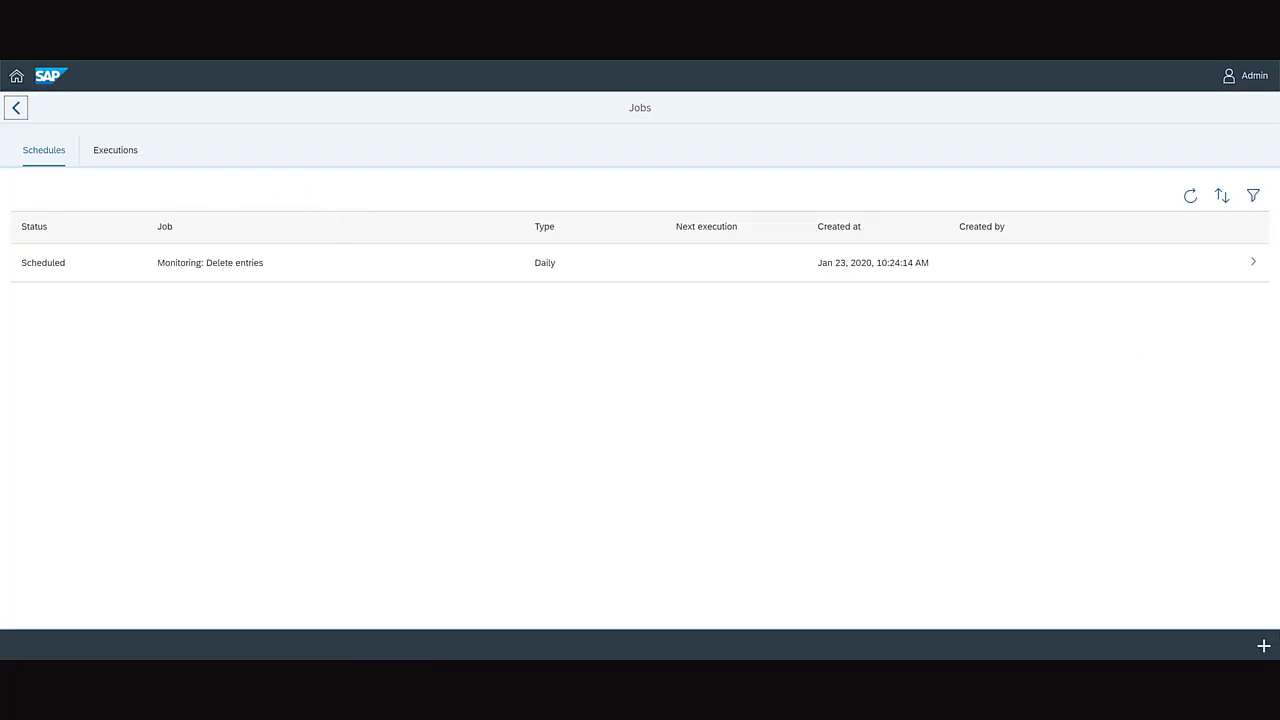
click(1263, 646)
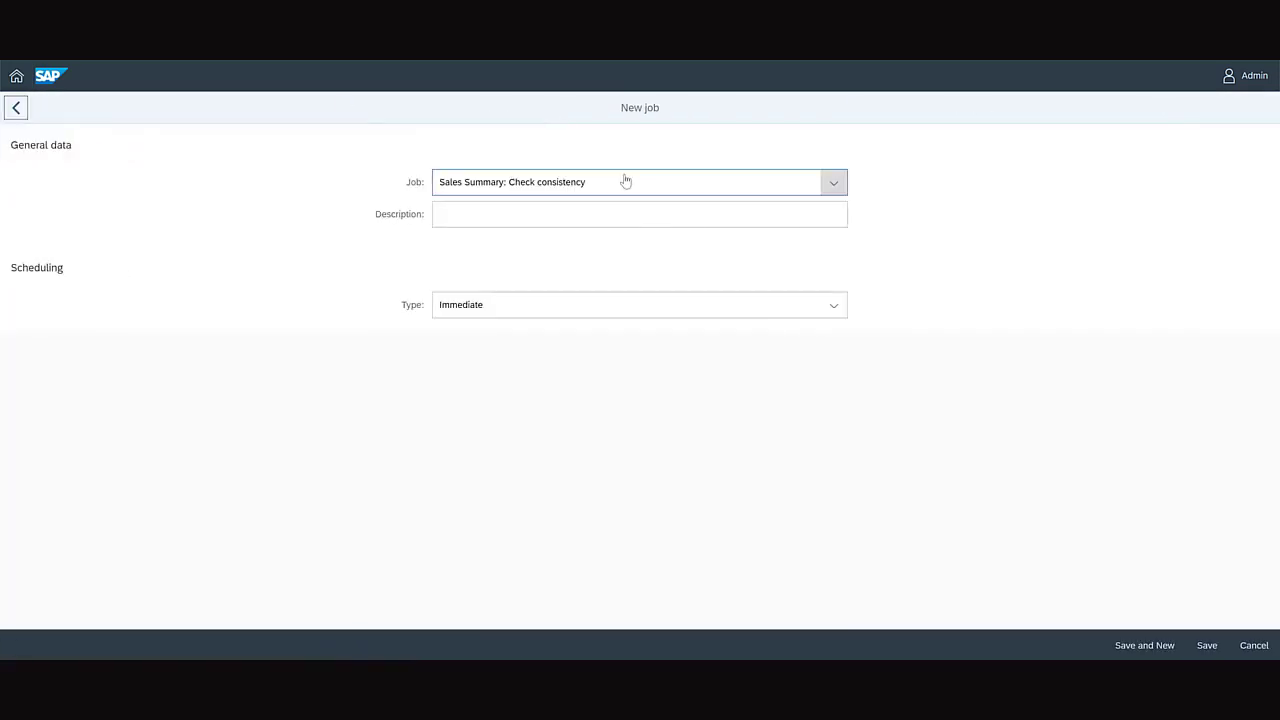
click(626, 181)
click(577, 315)
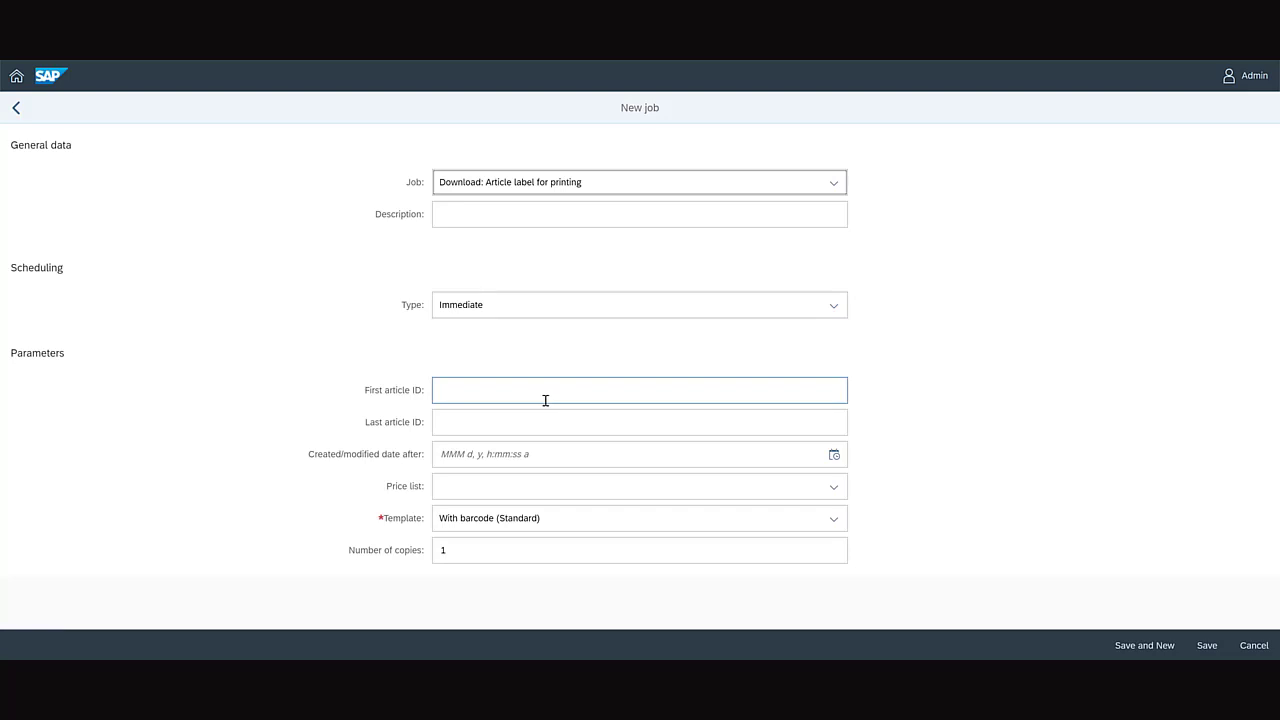
click(1207, 645)
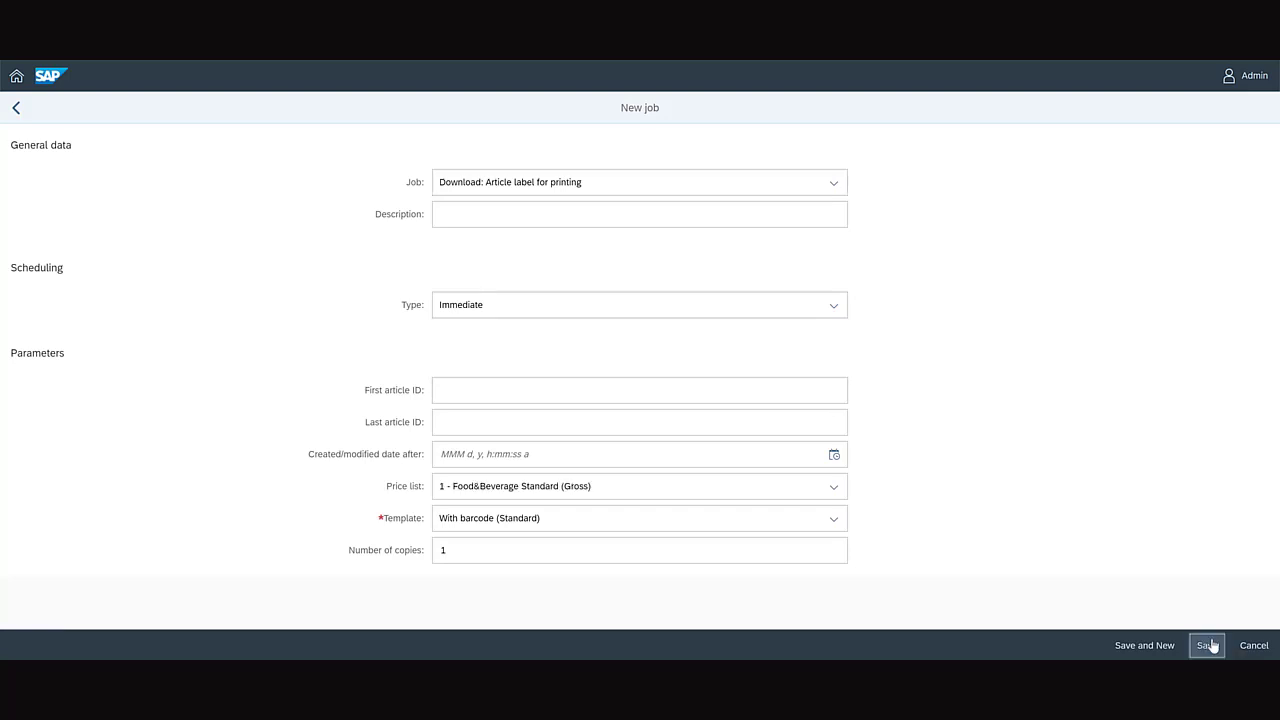
Step: Refresh the job executions, then download and open the ZPL file from the newest article label job
click(1182, 196)
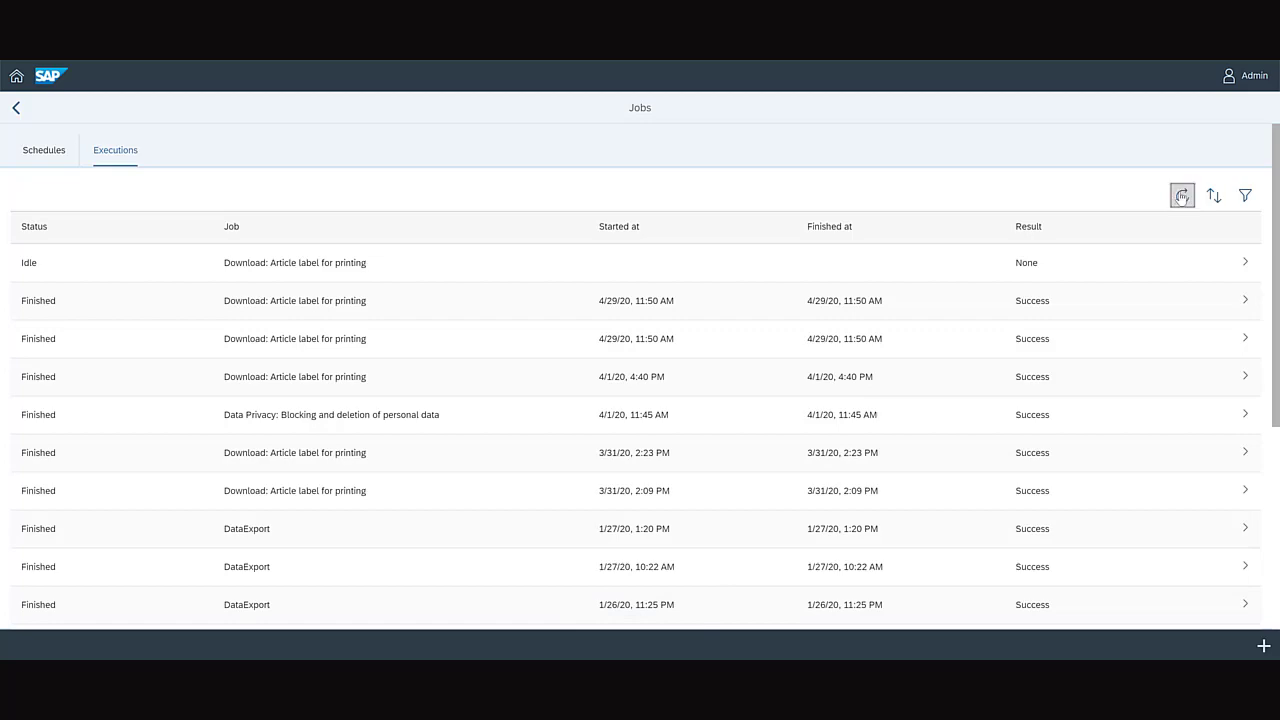
click(1182, 258)
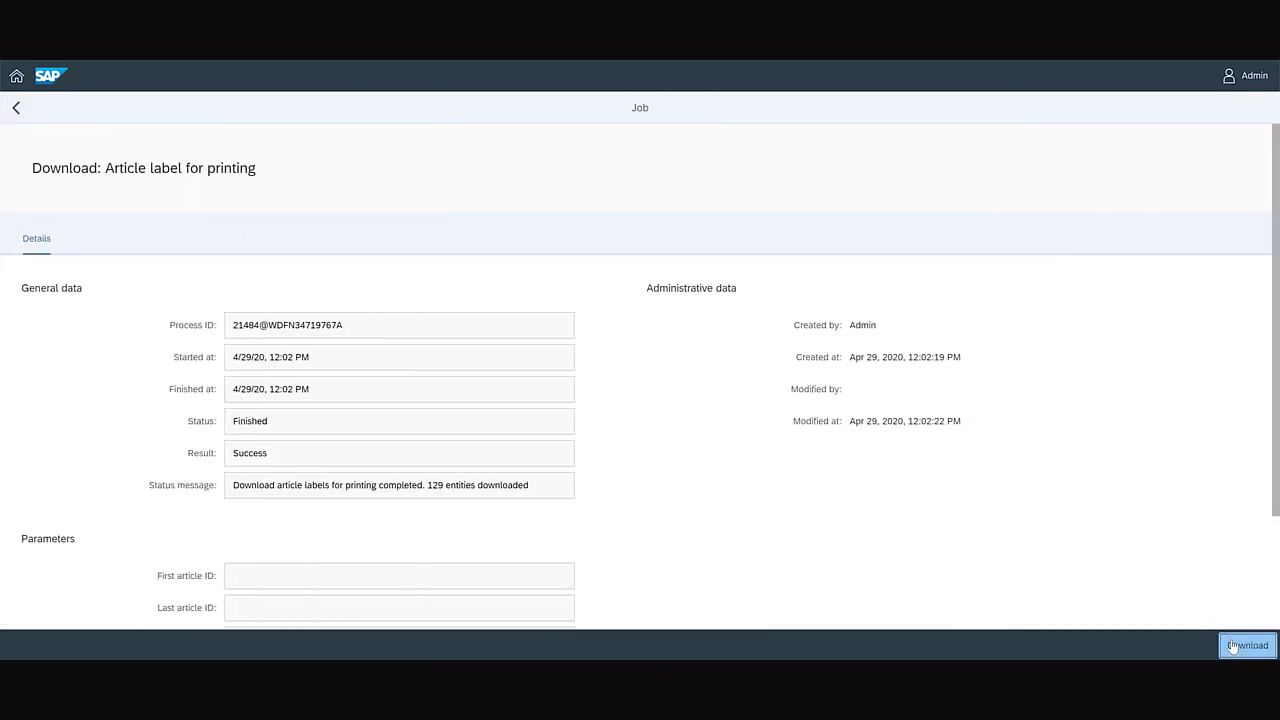
click(1245, 645)
click(80, 640)
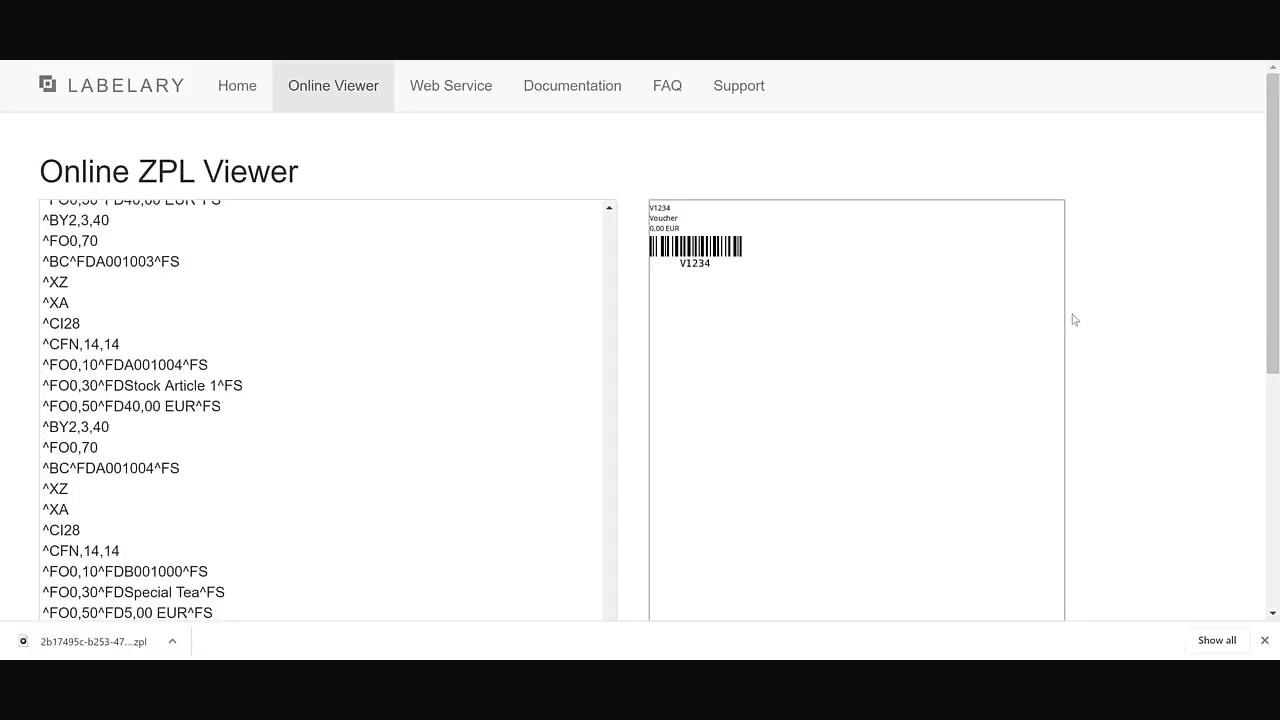
Step: In the Labelary Online ZPL Viewer, redraw the first article label at 8 dpmm and 4 x 6 inches
scroll(534, 460, down, 10)
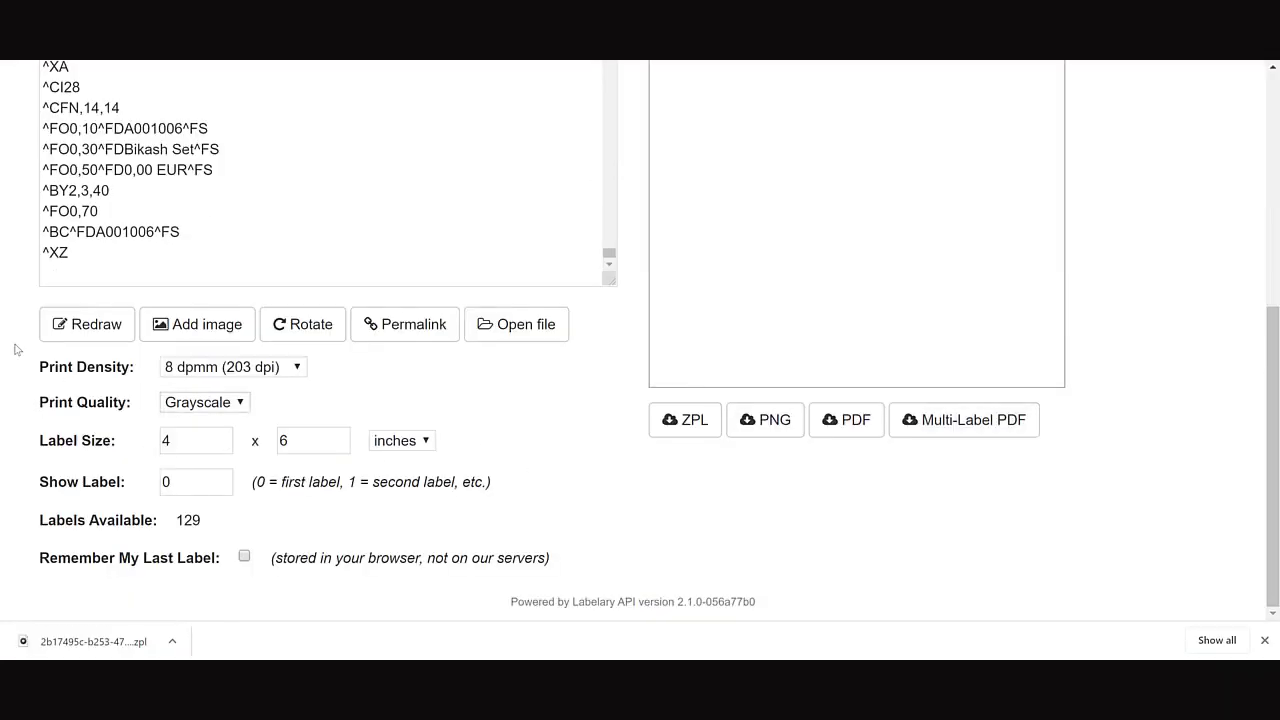
click(60, 325)
scroll(1093, 310, up, 5)
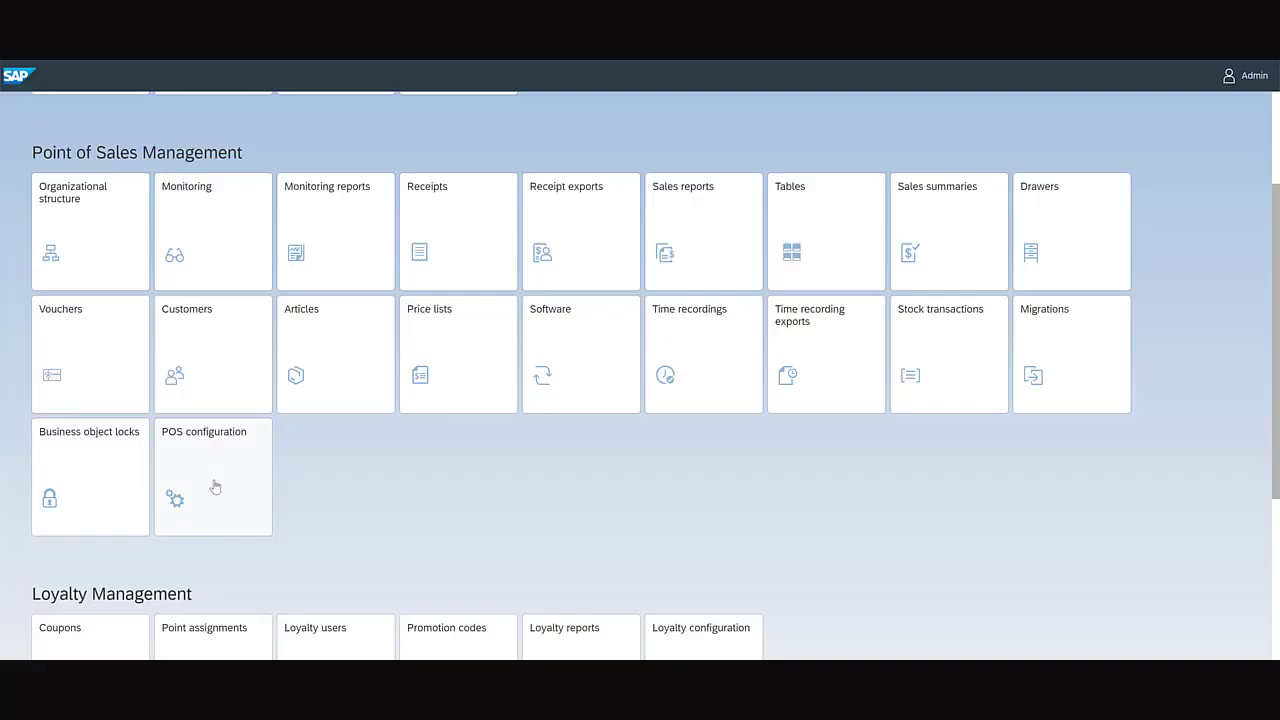
Step: In SAP Customer Checkout manager, view the POS configuration's warehouses and examine the details of WH01, WH02 and 01
click(214, 486)
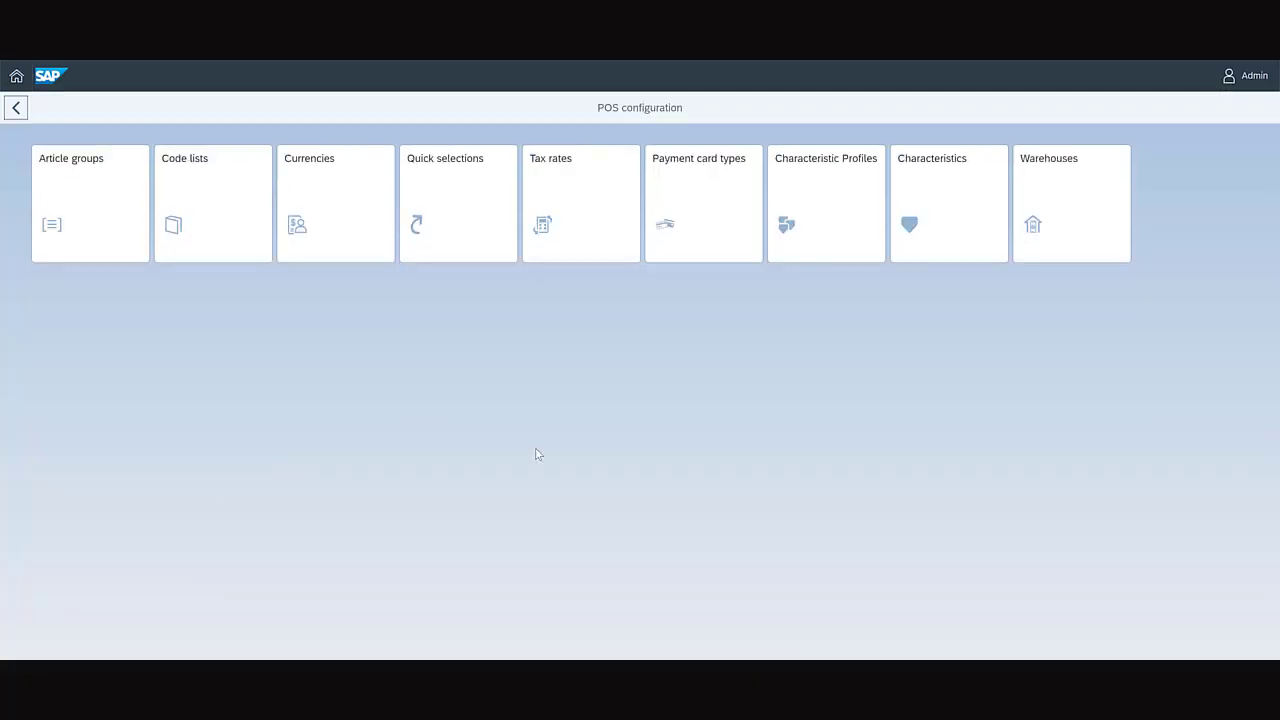
click(1077, 201)
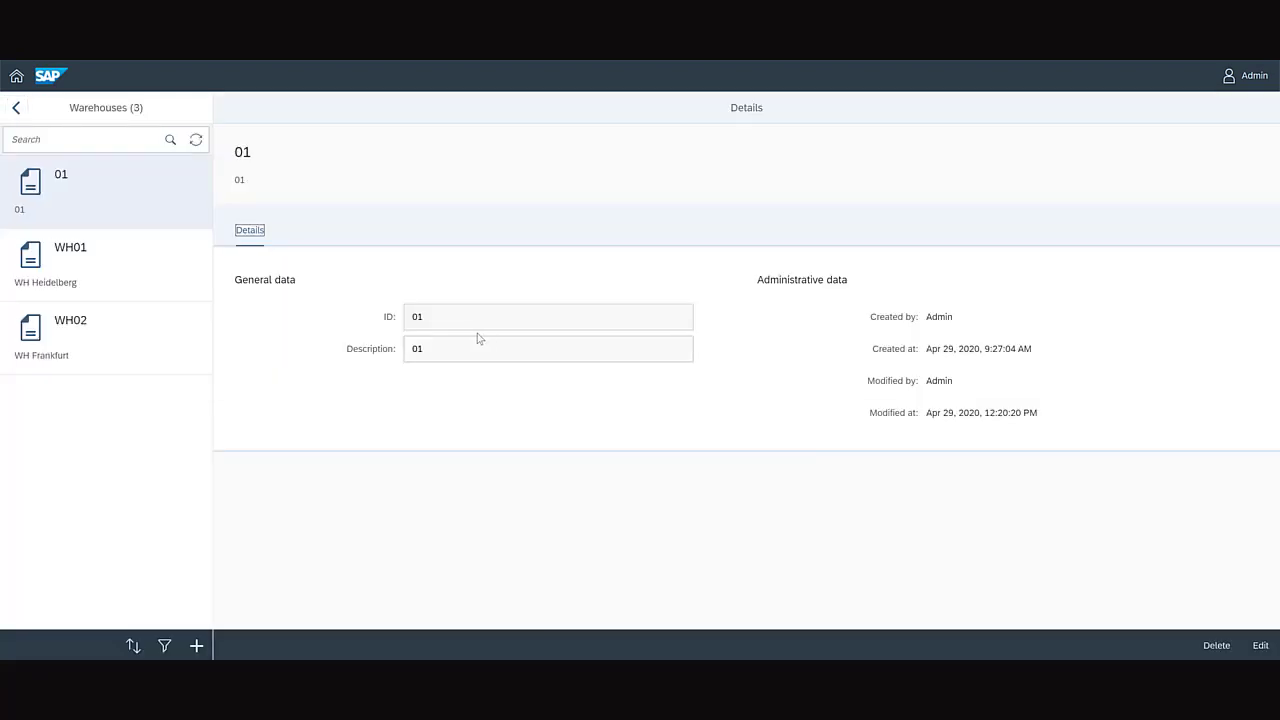
click(62, 247)
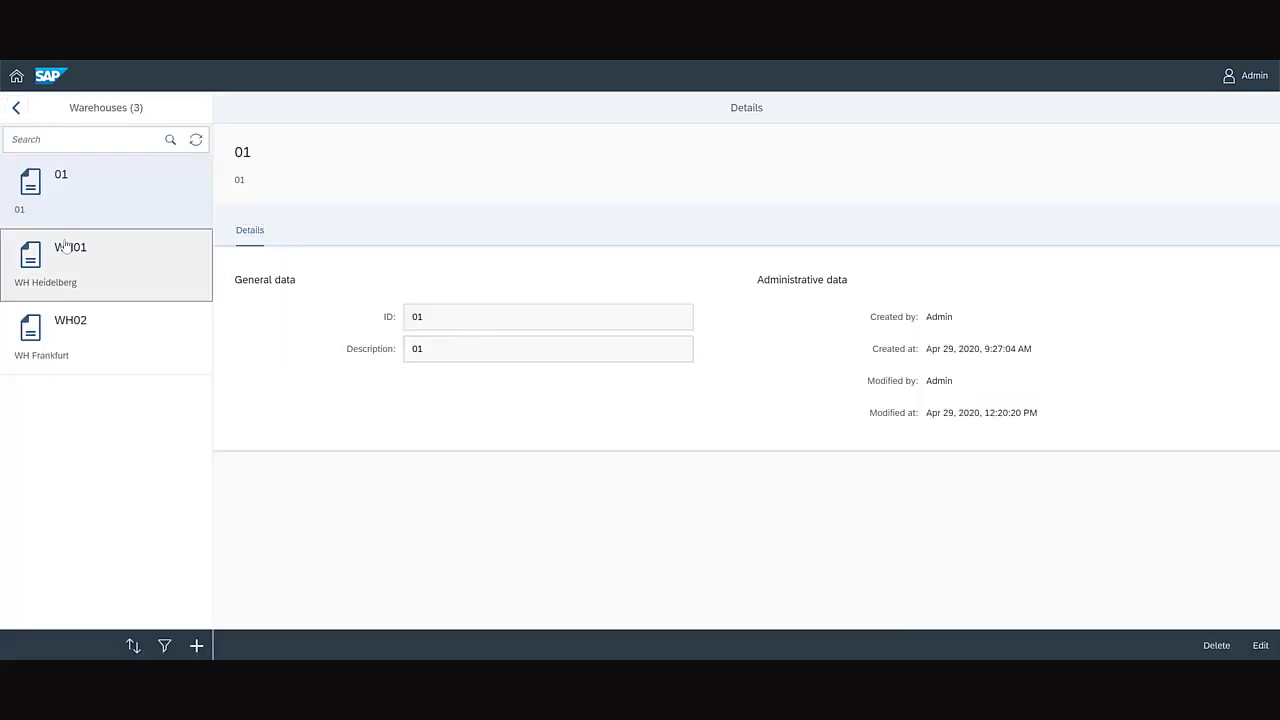
click(69, 341)
click(84, 255)
click(94, 200)
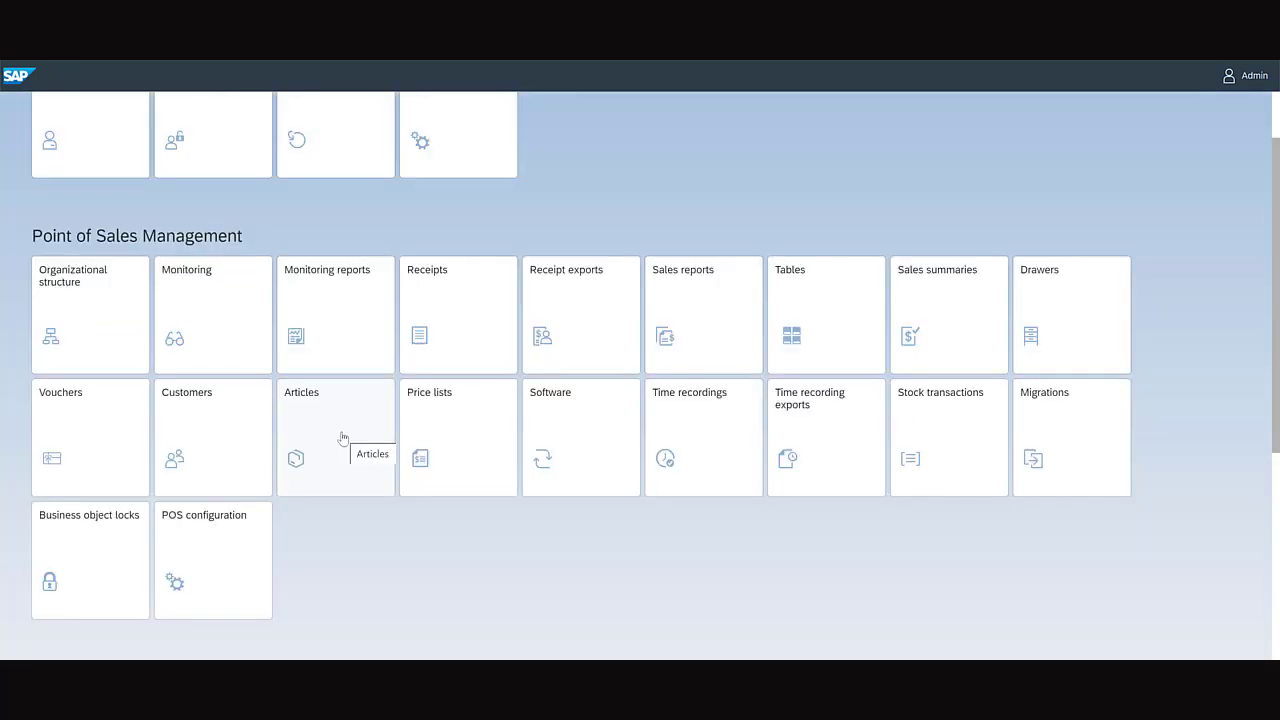
Step: Assign all warehouses to the article V1234 - Voucher
click(340, 437)
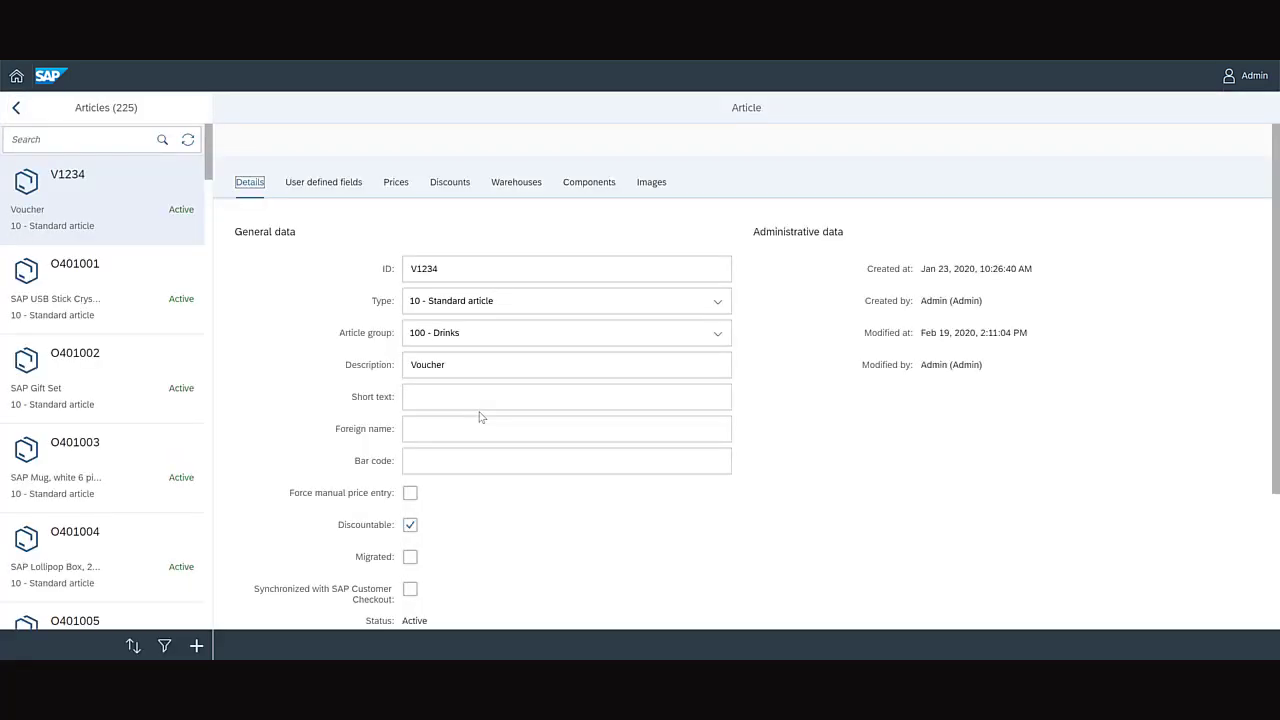
click(569, 233)
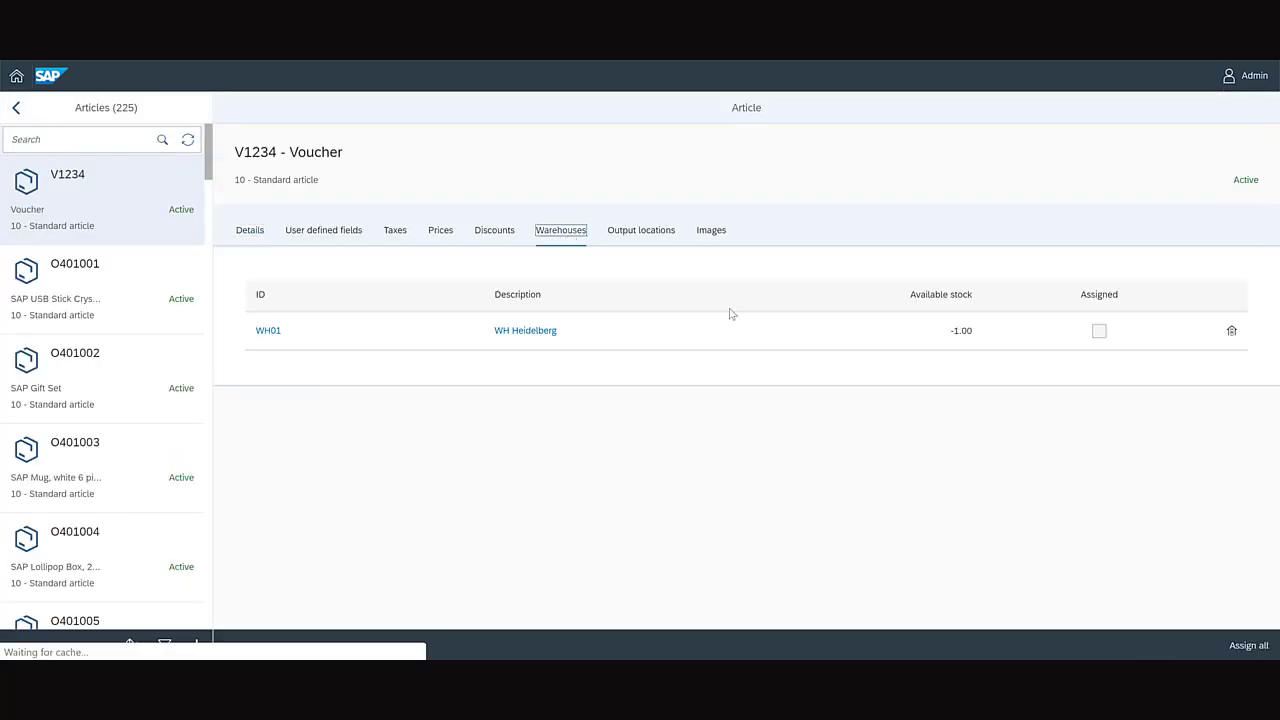
click(1240, 648)
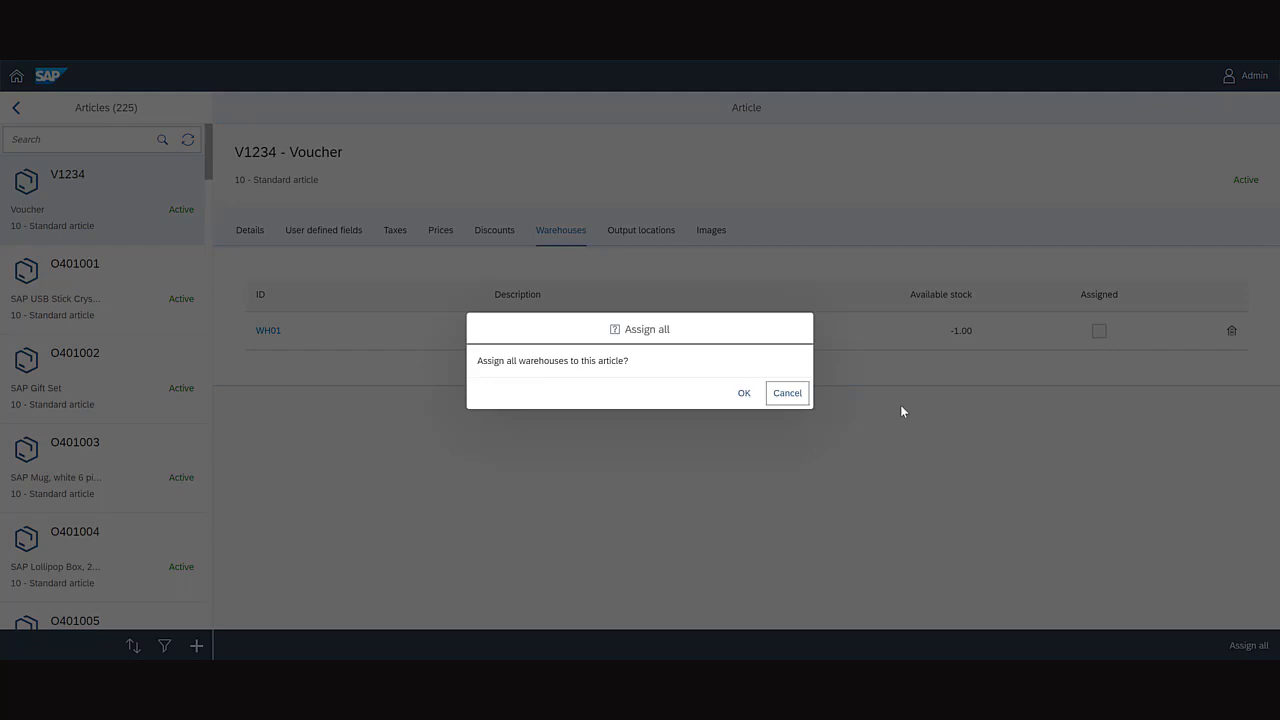
click(746, 396)
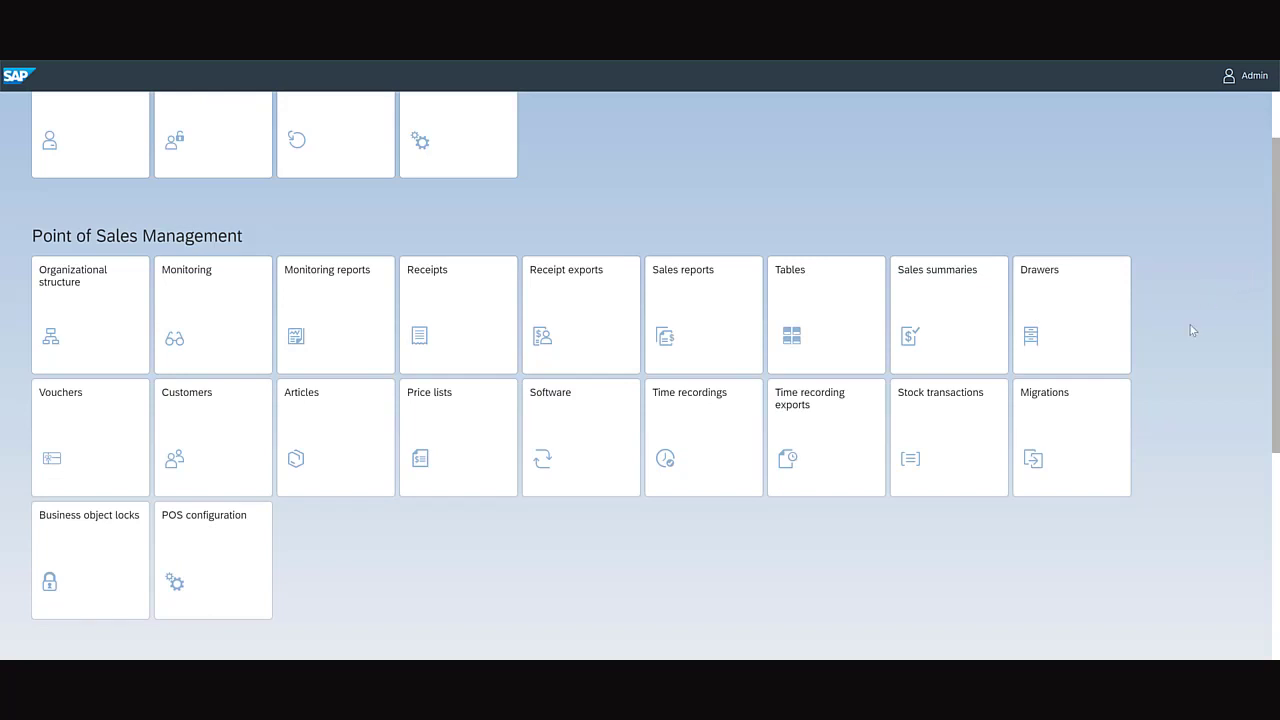
Step: View the items of the goods received stock transaction ST001002
click(955, 407)
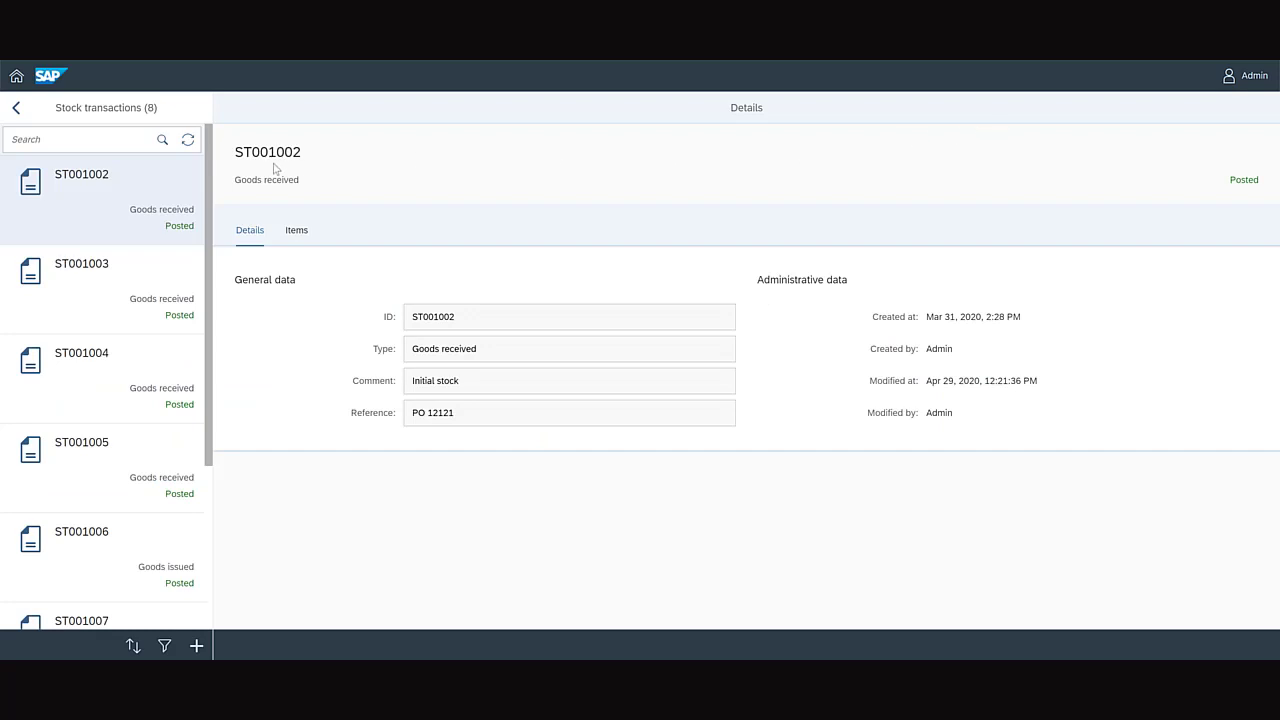
click(297, 231)
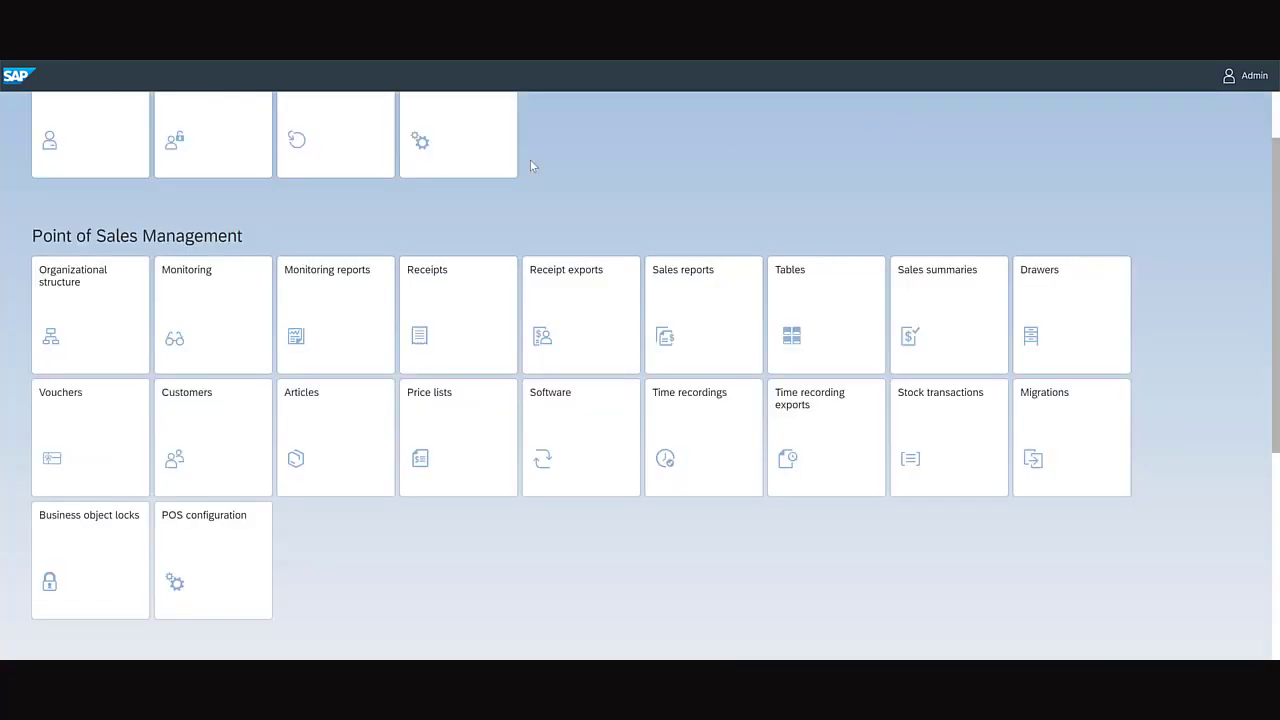
Step: View the Article stock information report among the monitoring reports
click(339, 315)
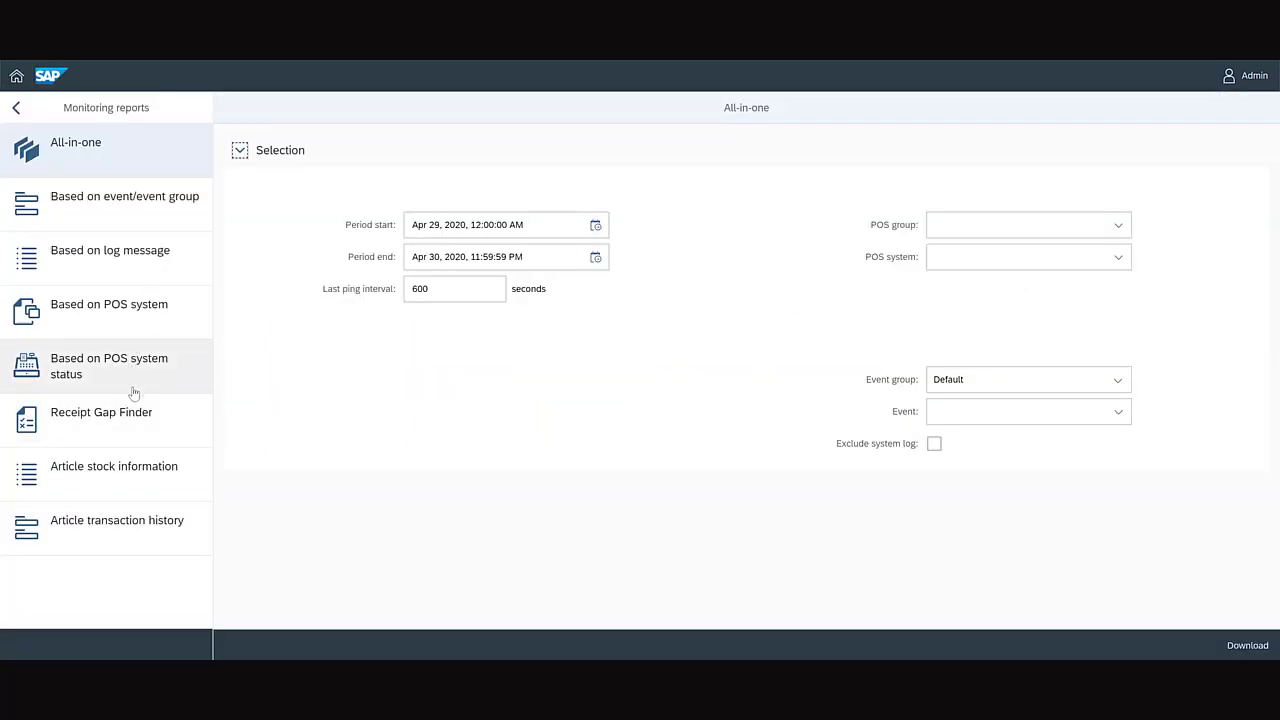
click(131, 483)
scroll(940, 195, down, 1)
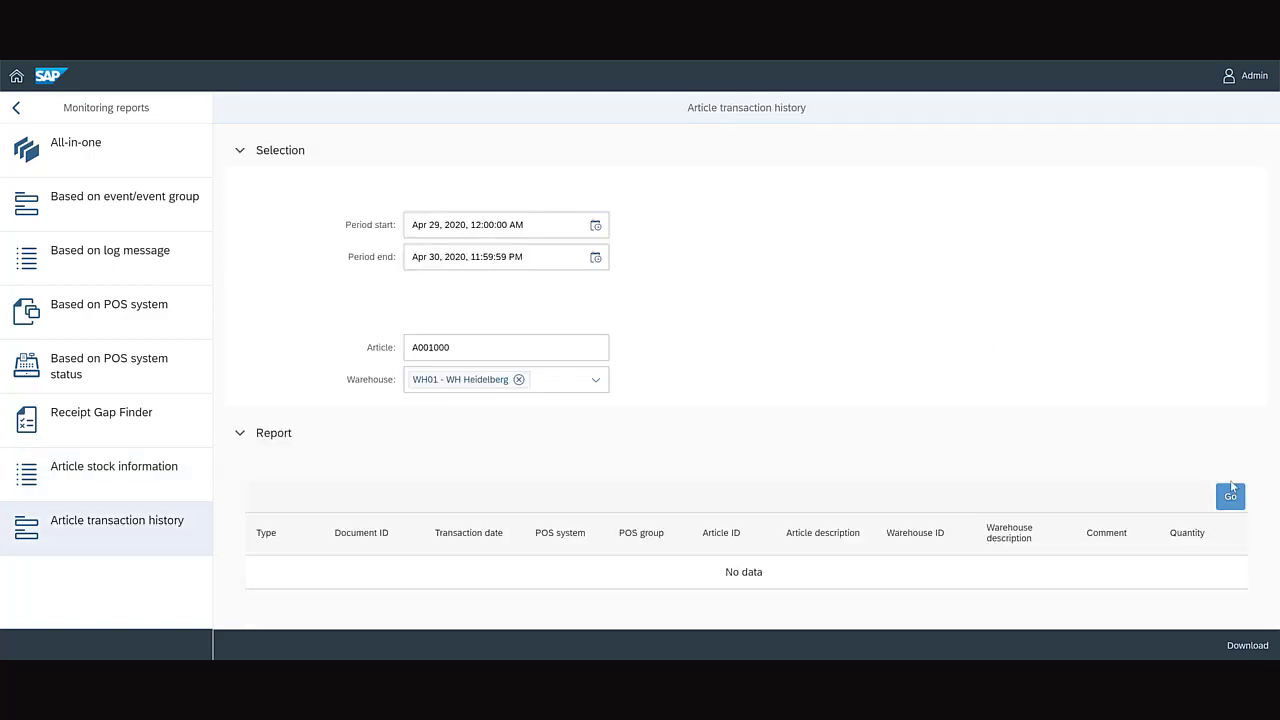
Step: Run the Article transaction history report for article A001000 in warehouse WH01 - WH Heidelberg, covering Apr 29 to Apr 30, 2020
click(1230, 496)
scroll(1147, 202, down, 3)
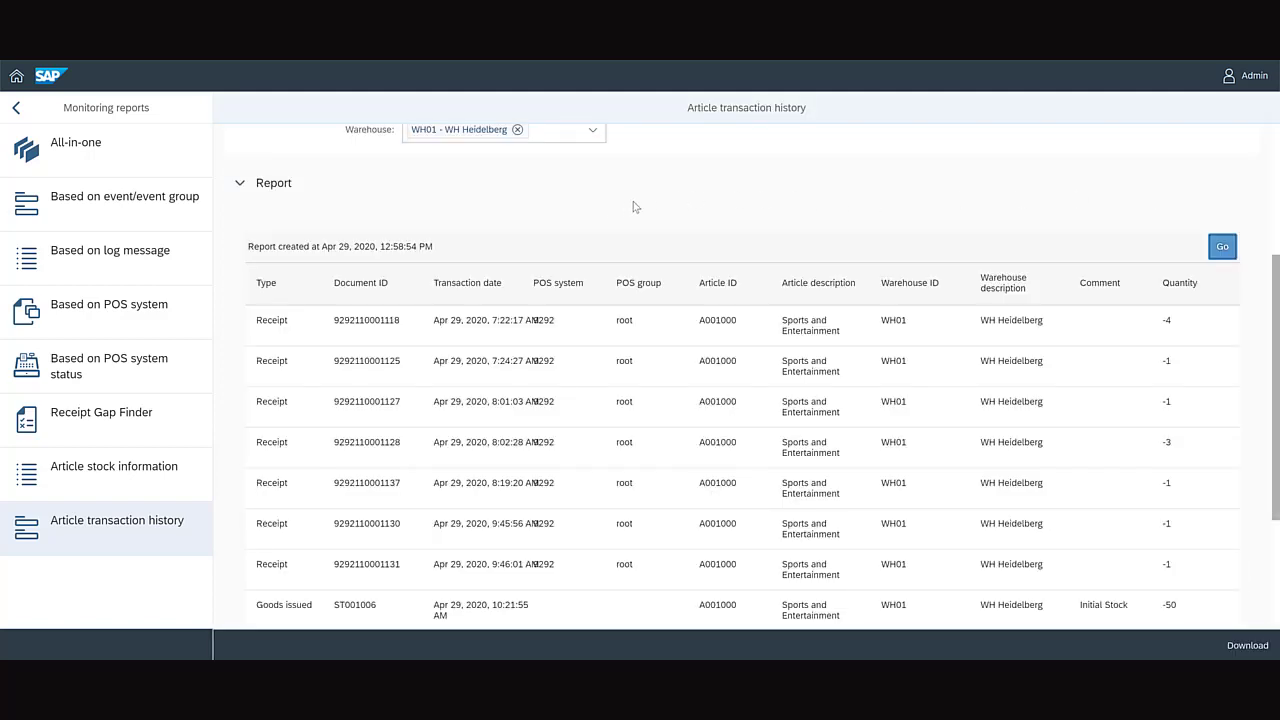
scroll(634, 206, down, 2)
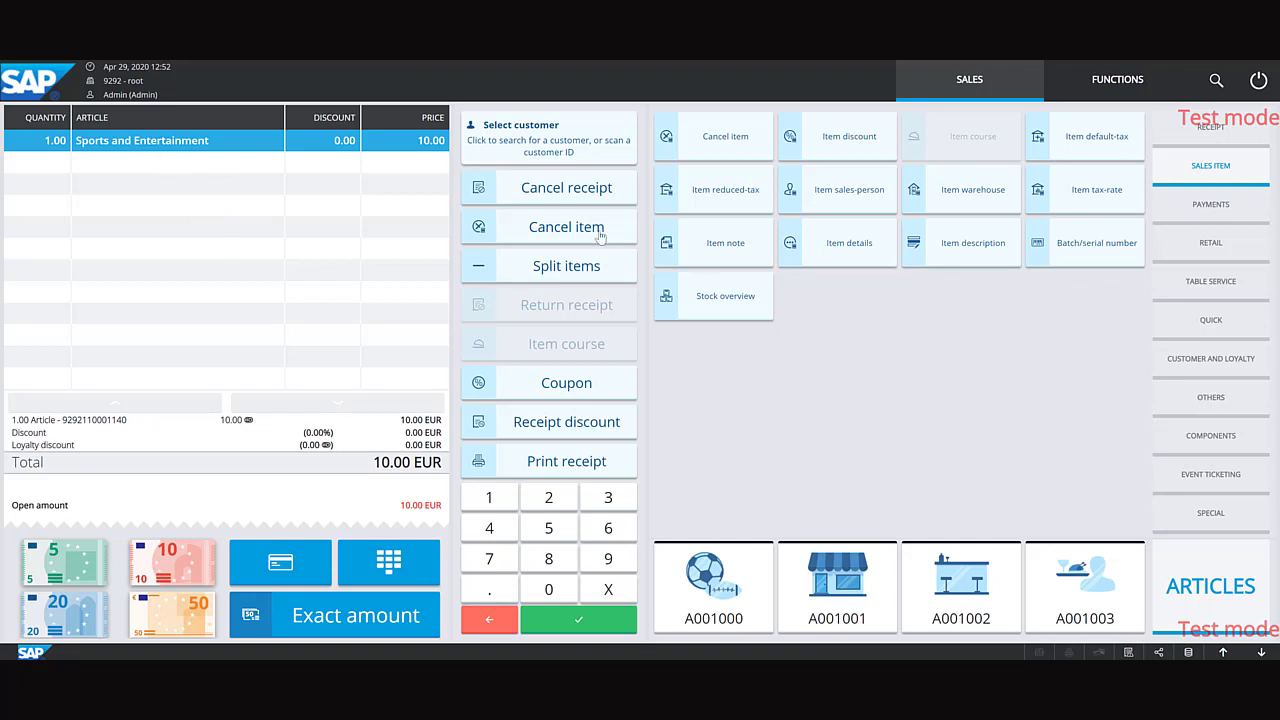
Step: In the SAP Customer Checkout point of sale, view the stock overview for the receipt's Sports and Entertainment item
click(706, 304)
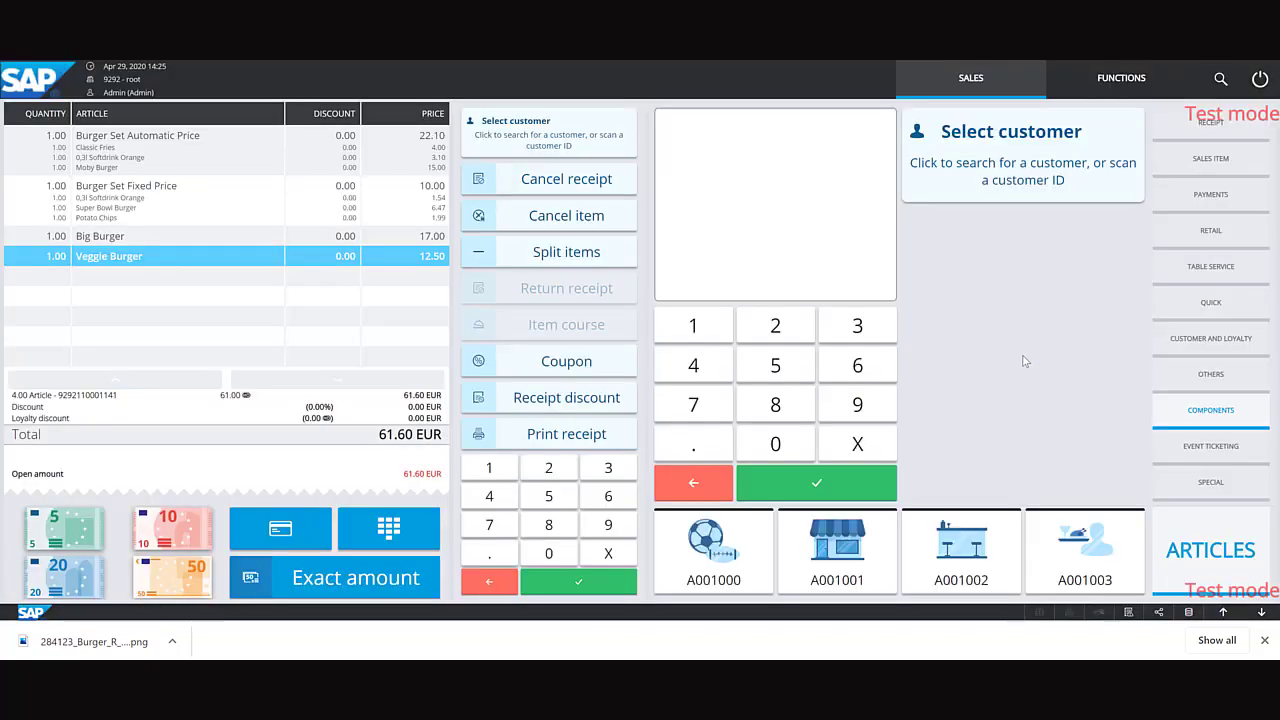
Step: Add another Big Burger to the burger set receipt, and submit the entry 61
click(578, 582)
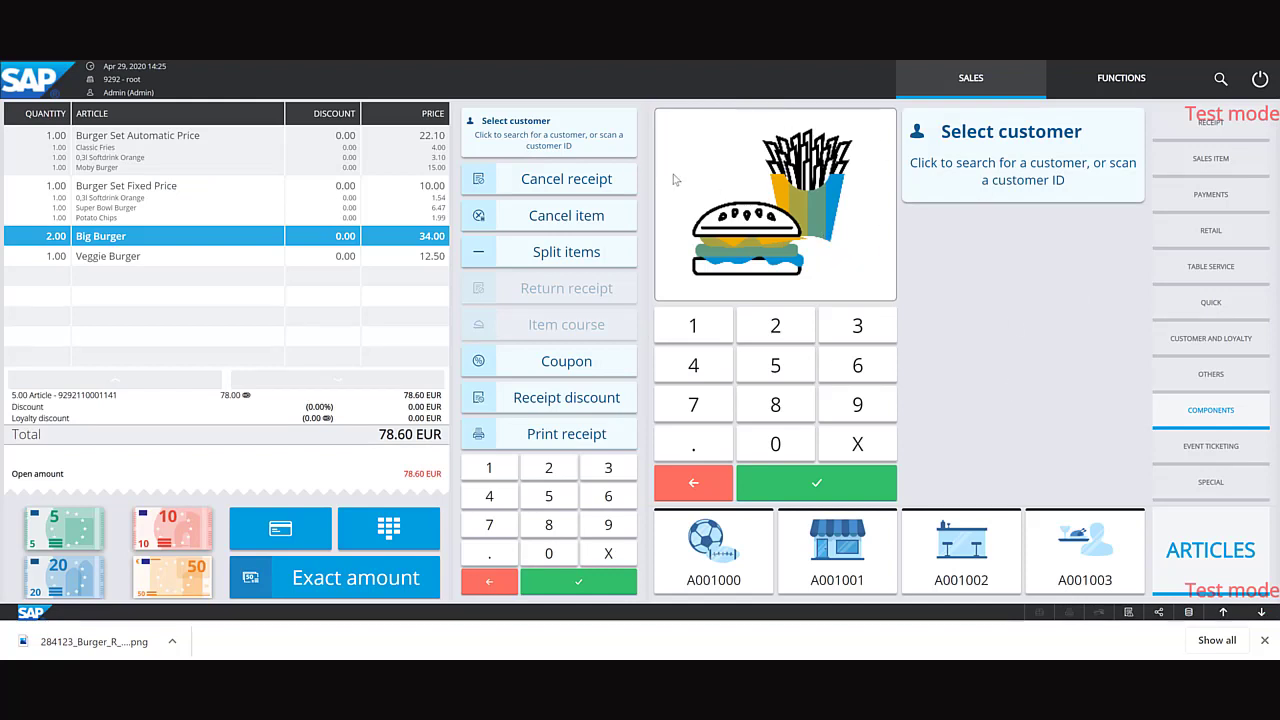
click(607, 498)
click(491, 472)
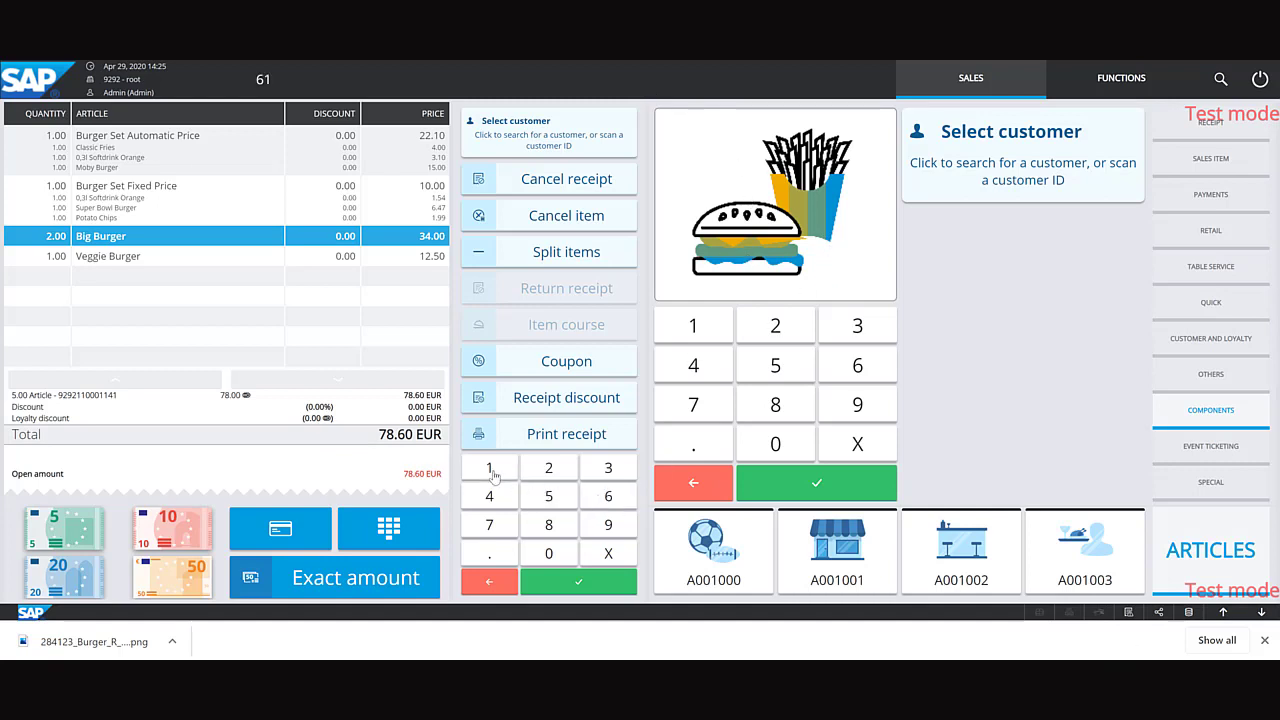
click(590, 584)
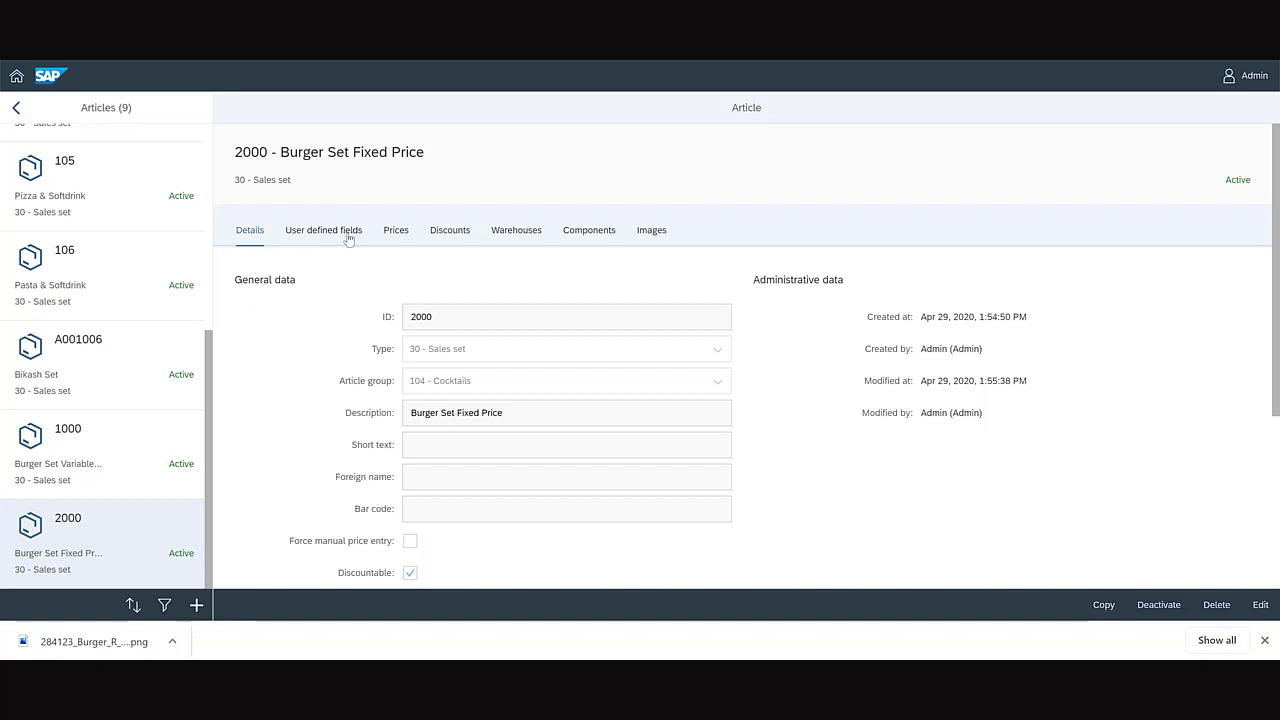
Step: In SAP Customer Checkout manager, review the components and price list entries of article 2000 - Burger Set Fixed Price
click(600, 236)
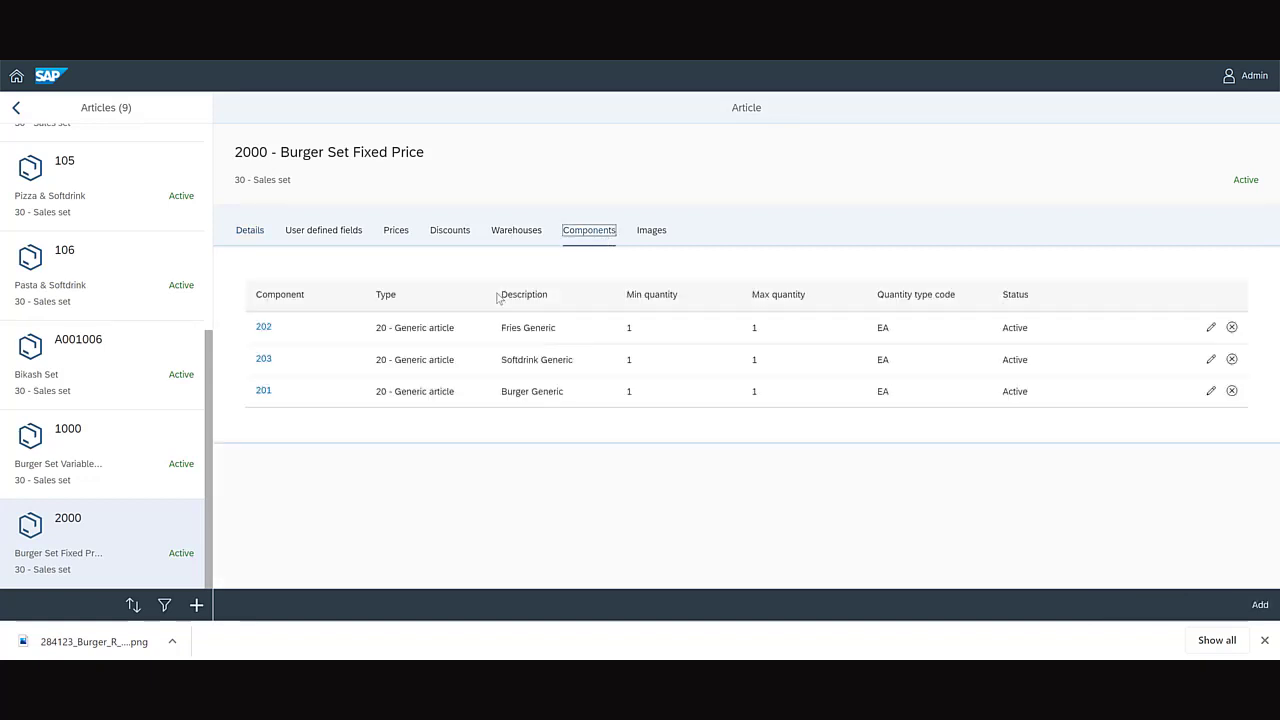
click(400, 232)
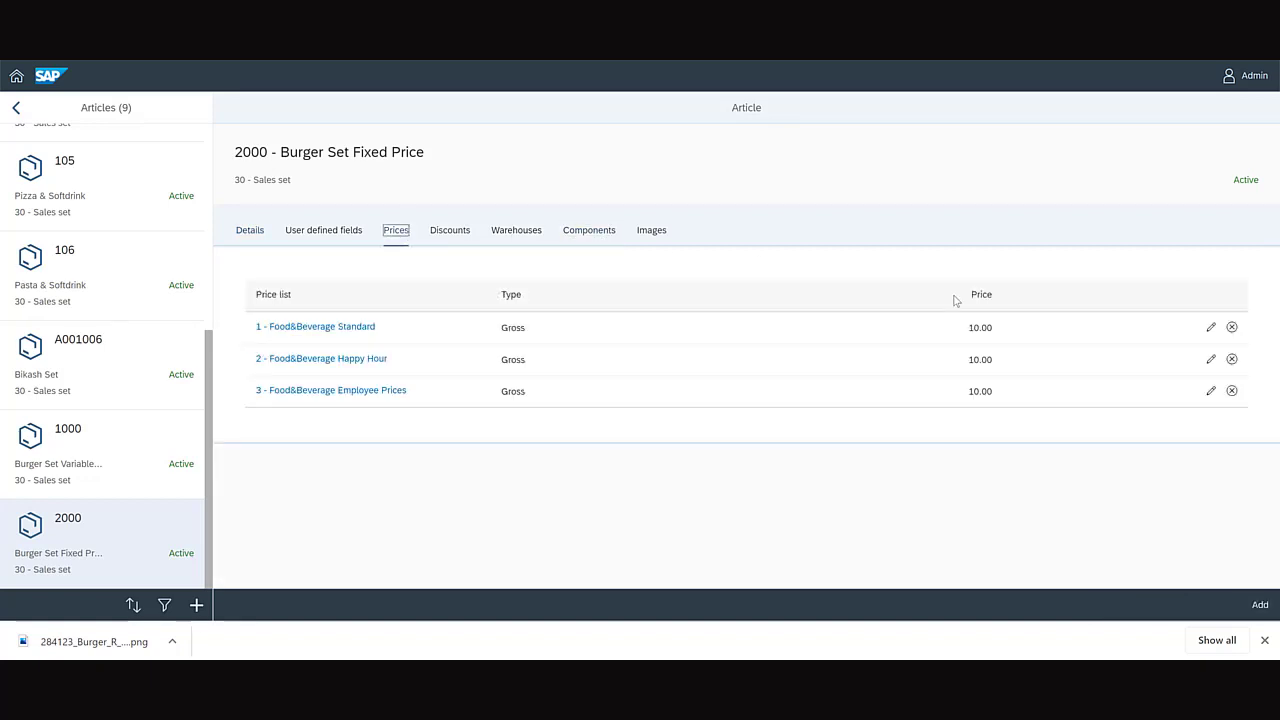
drag(969, 328, 994, 331)
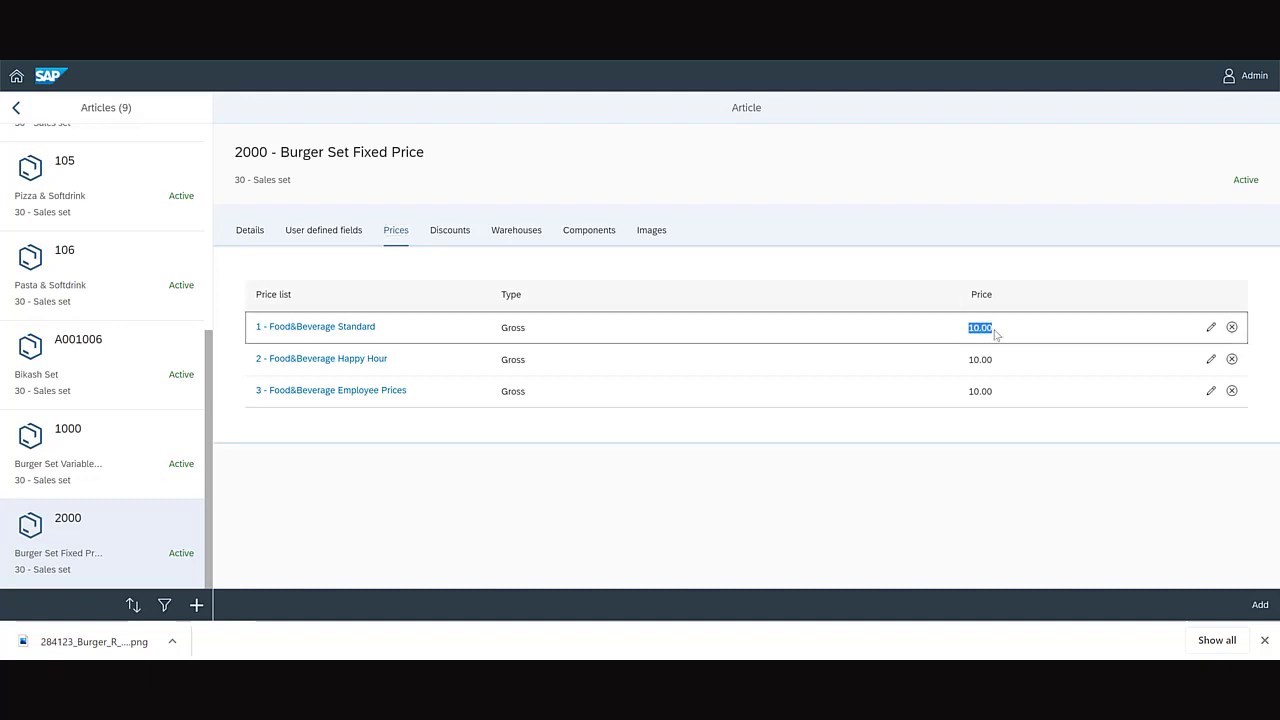
click(993, 462)
Step: Review the components and price list entries of article 1000 - Burger Set Variable Price
click(82, 445)
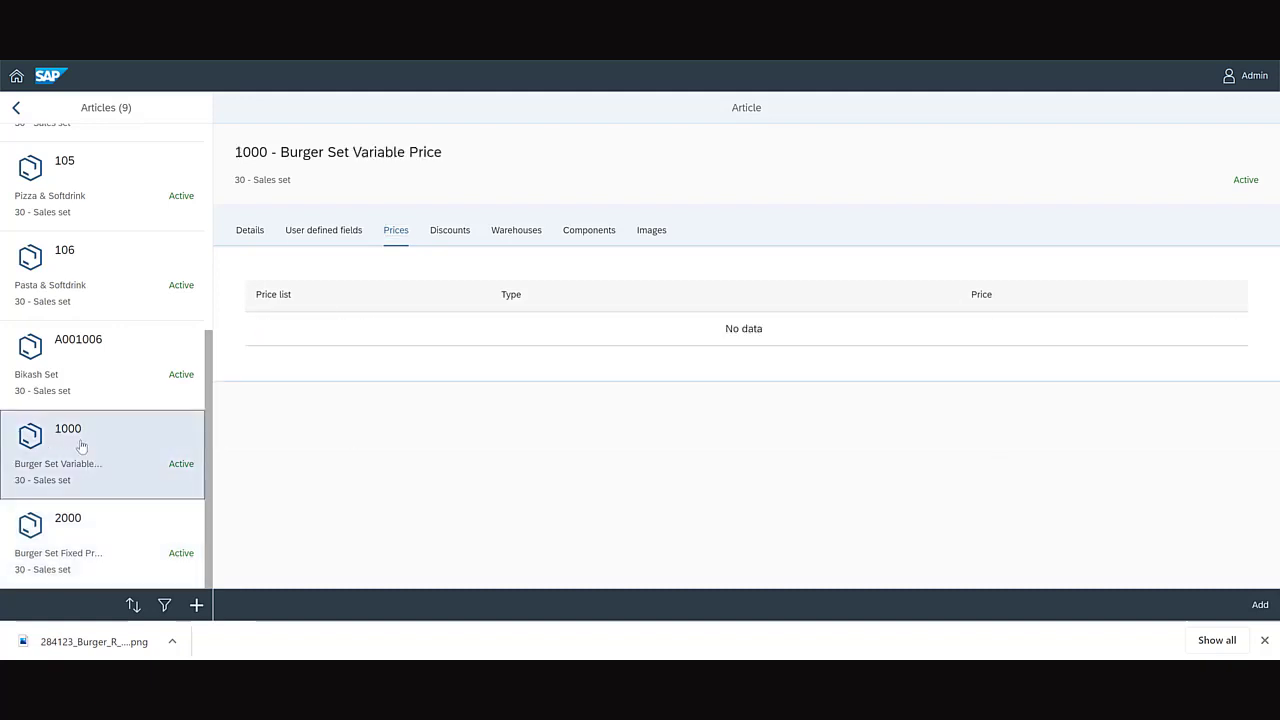
drag(278, 156, 444, 152)
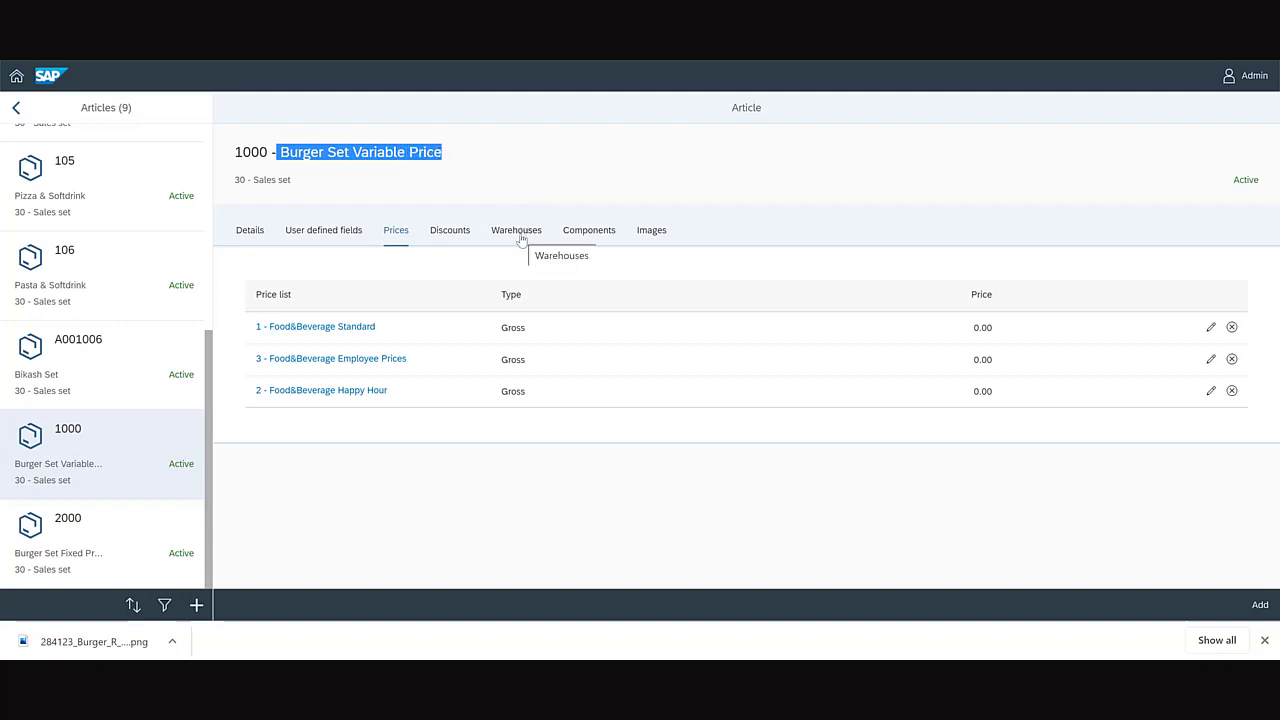
click(582, 233)
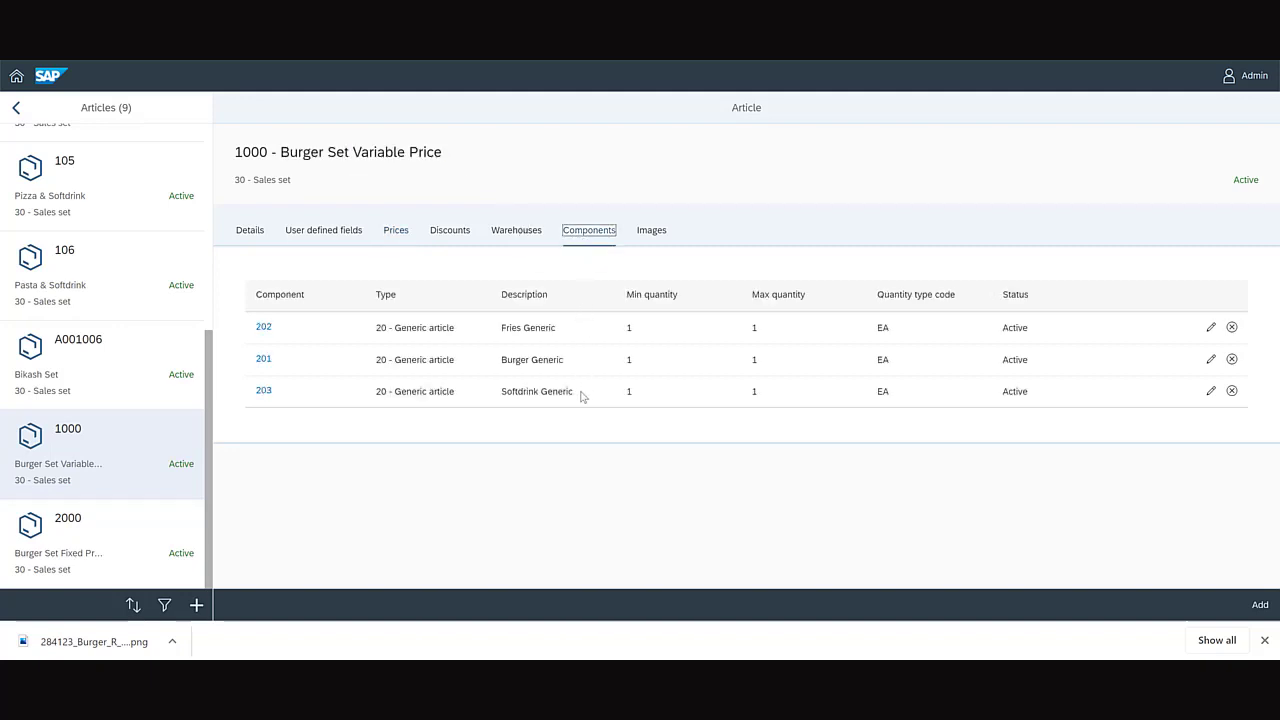
click(395, 231)
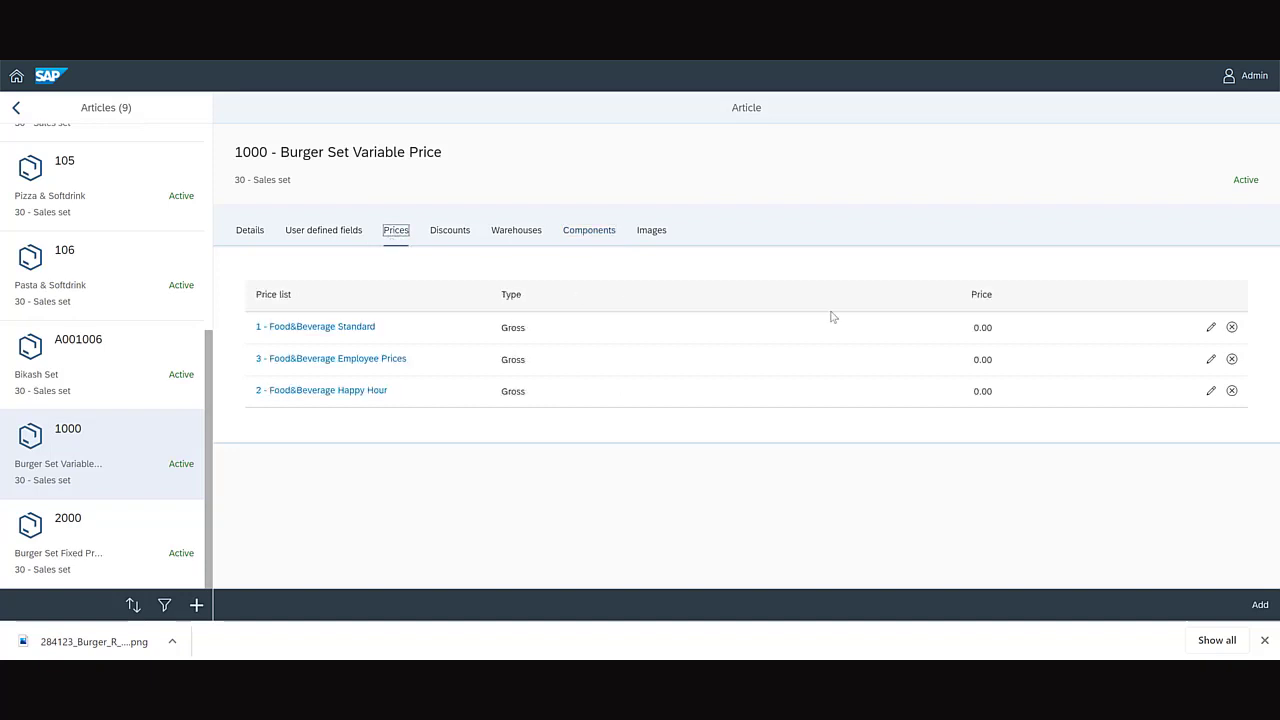
drag(972, 328, 996, 331)
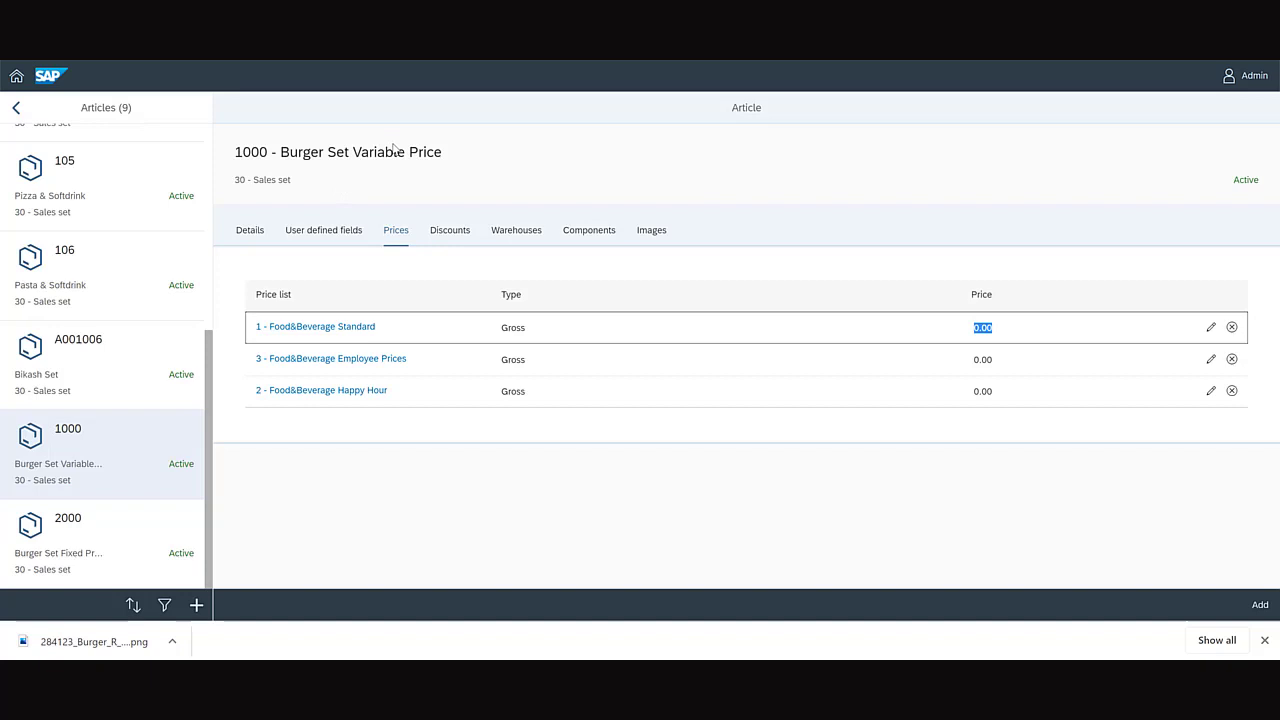
Step: In the point of sale, add article 1000 (Burger Set Variable Price) with Classic Fries, and choose the component articles for Burger Set Fixed Price
click(604, 235)
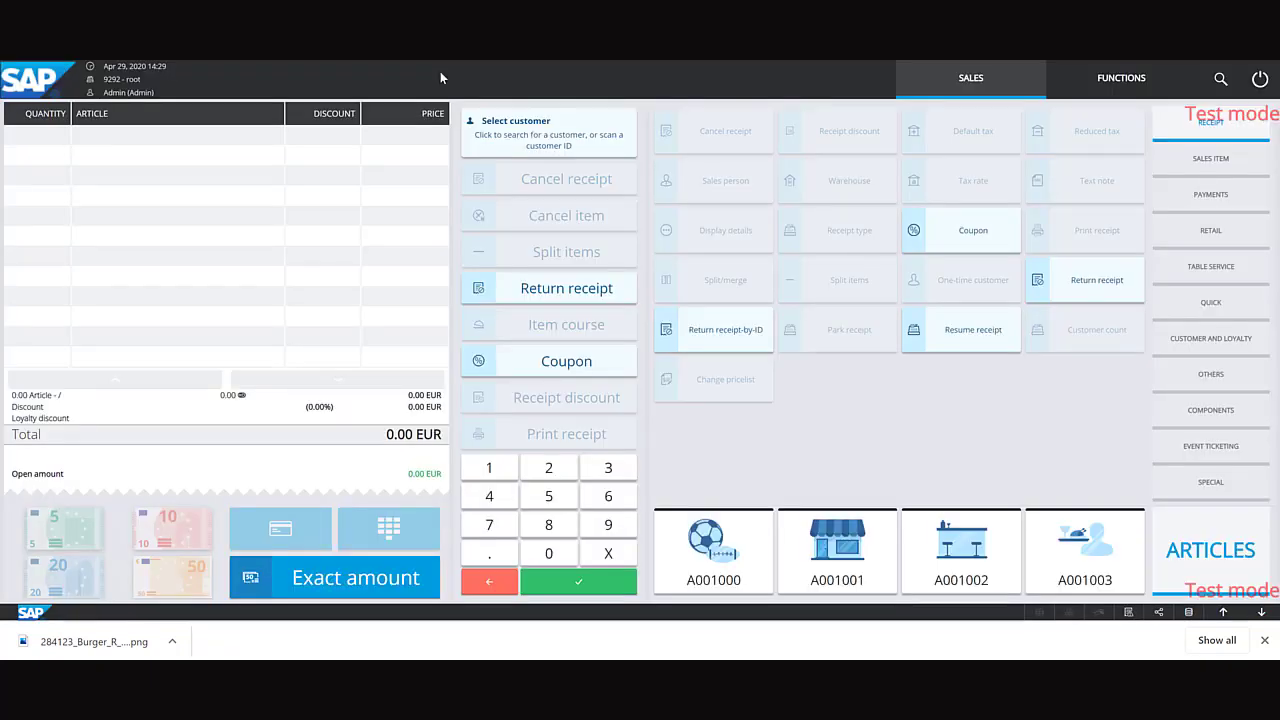
text(1000)
key(Return)
click(612, 271)
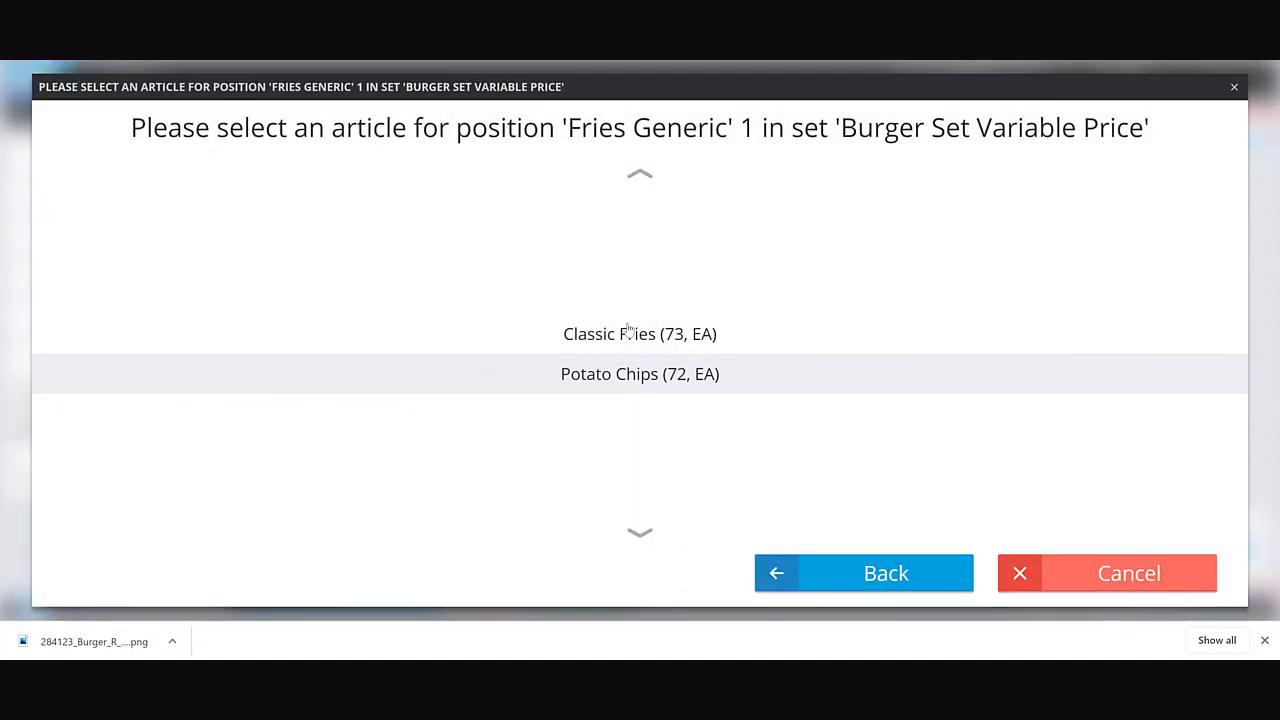
click(628, 333)
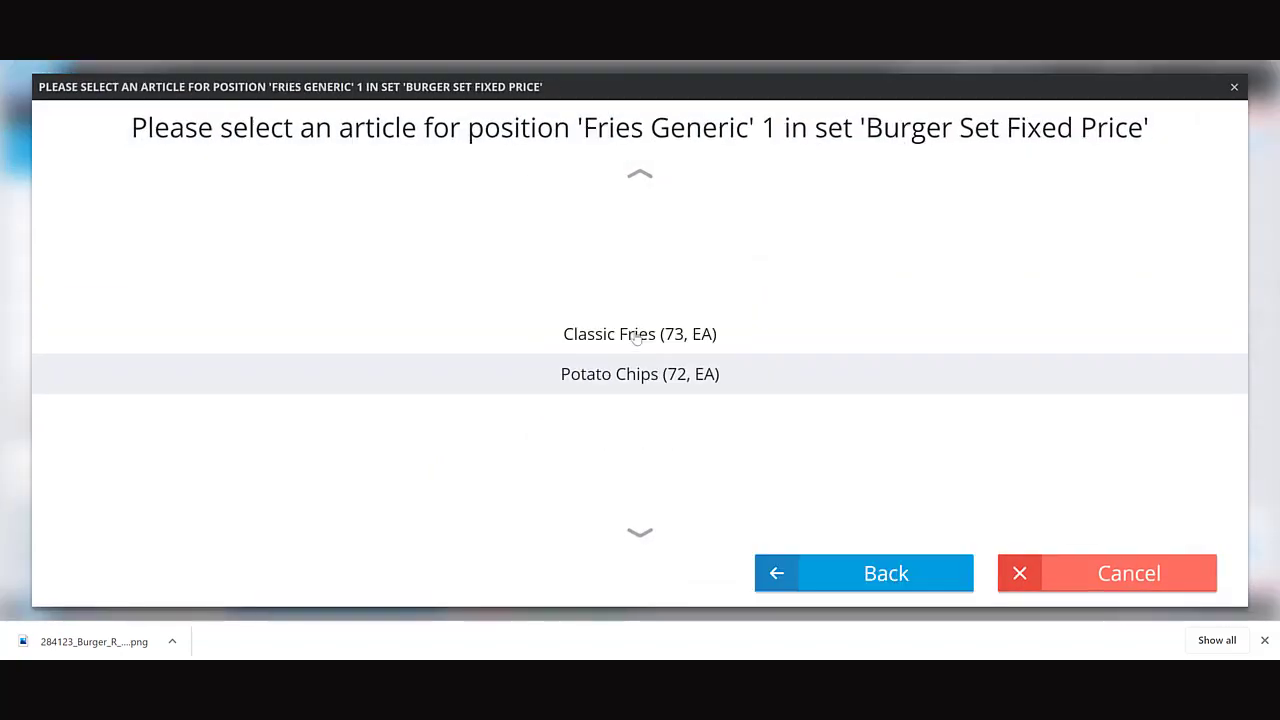
click(639, 264)
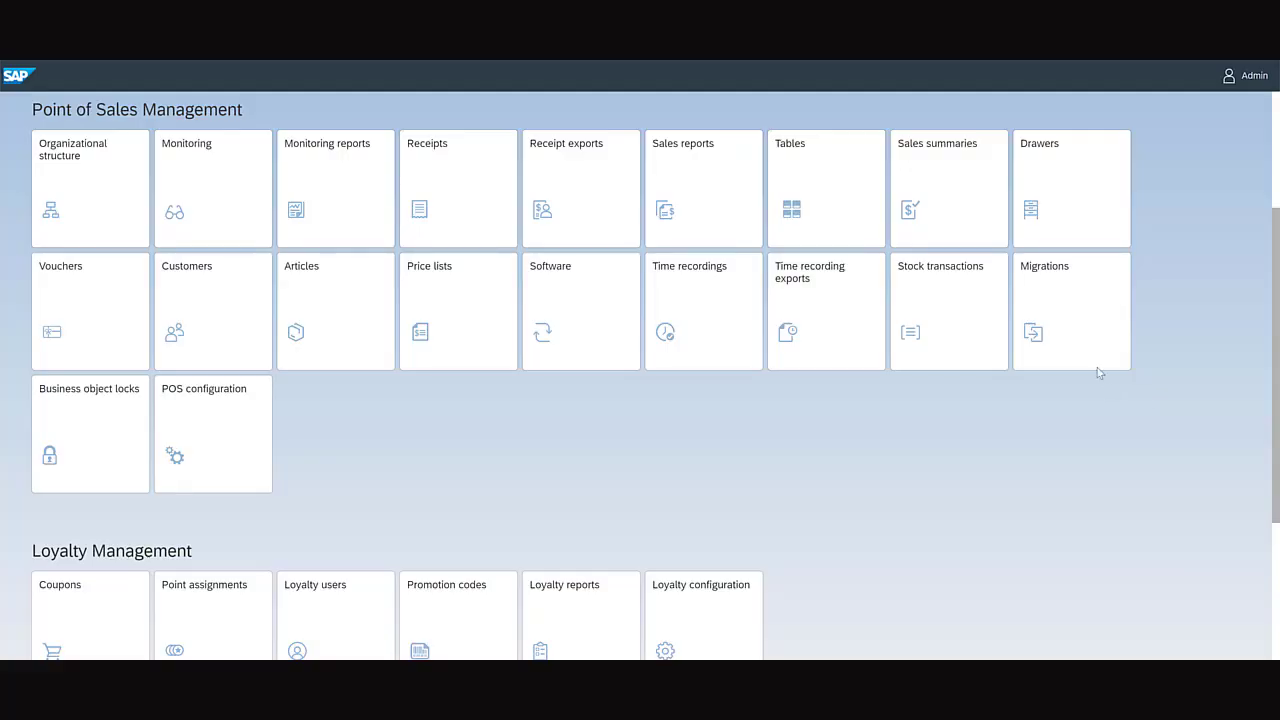
Step: In SAP Customer Checkout manager, review the migration sections for articles and price, users, customers and vouchers
click(1088, 336)
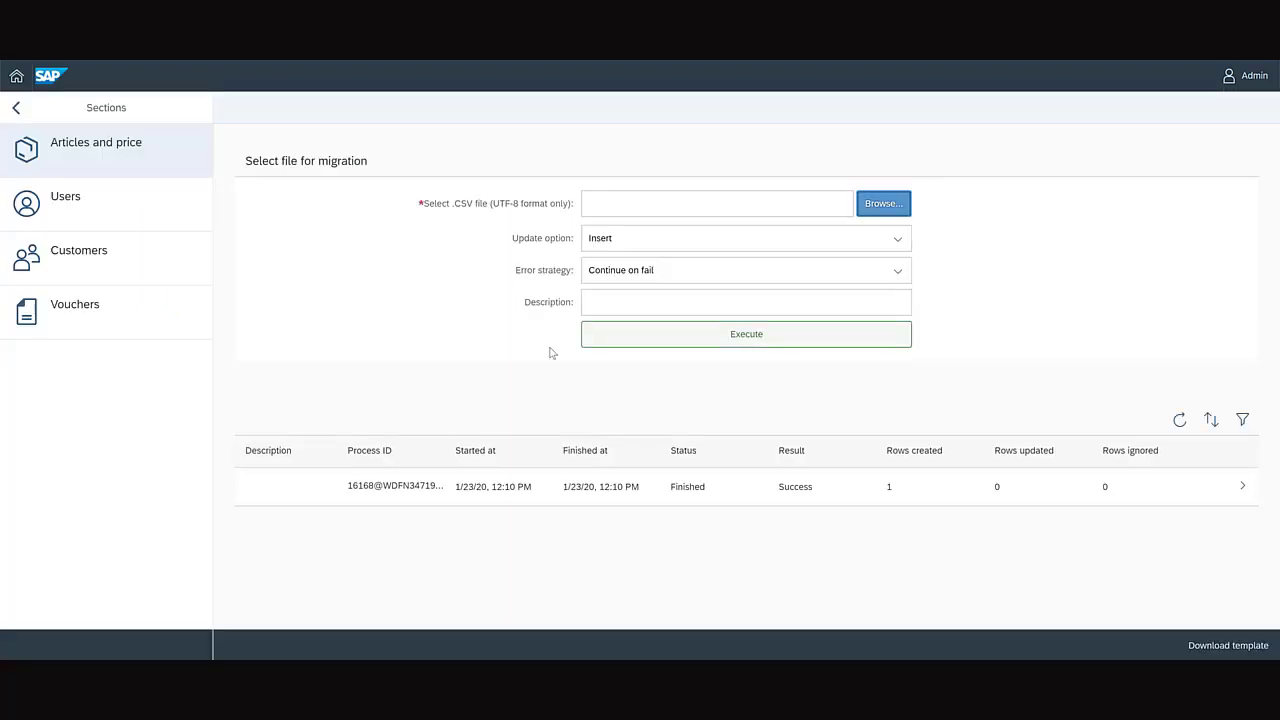
click(120, 209)
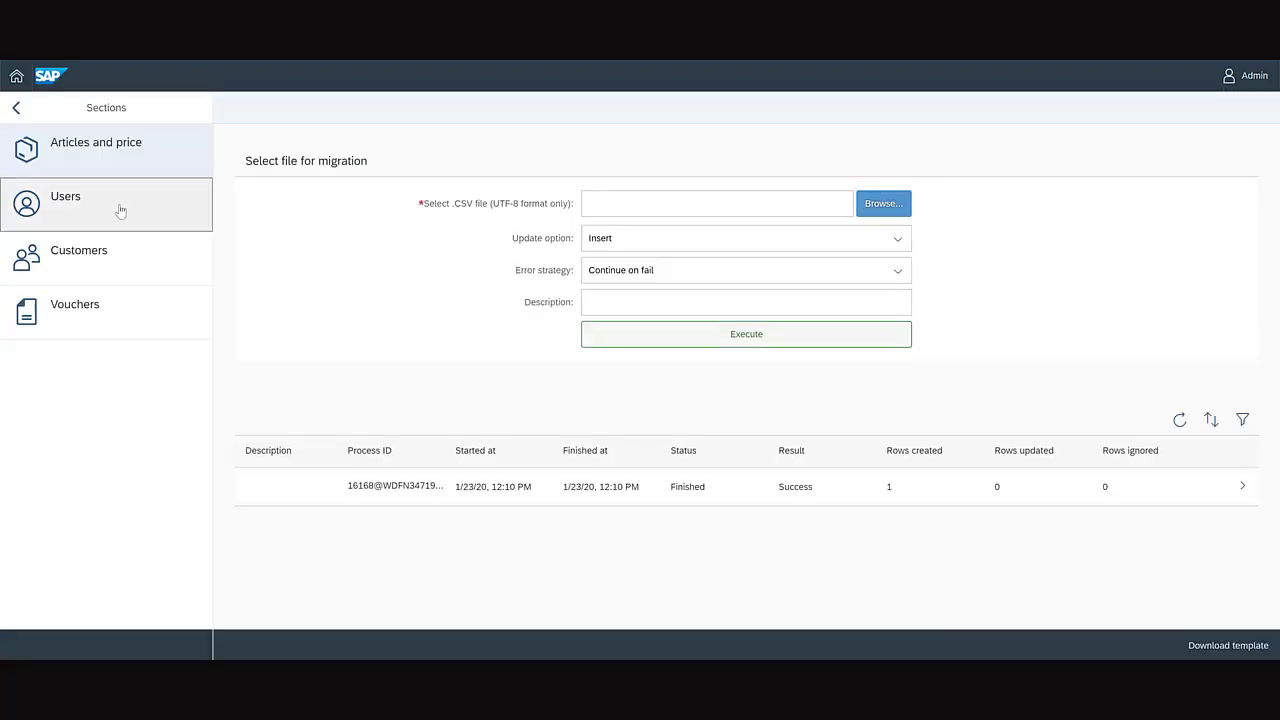
click(109, 263)
click(107, 317)
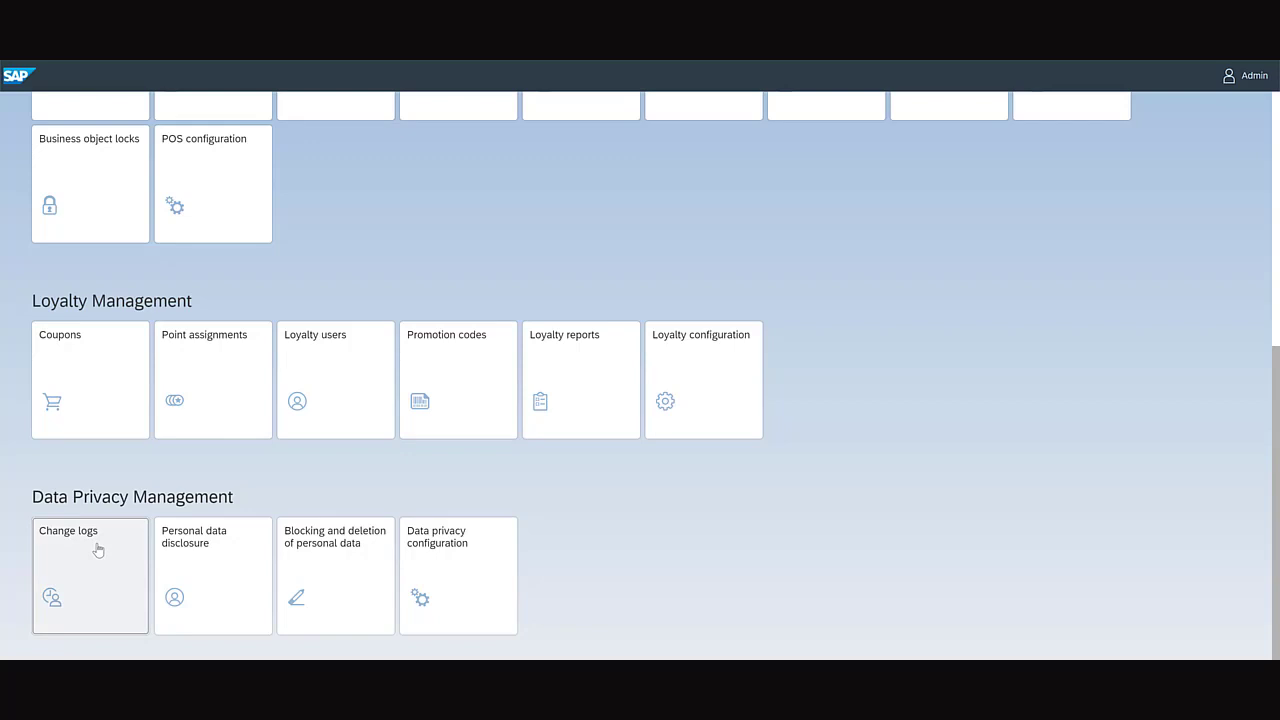
Step: Examine the customer's change log under data privacy management, checking the old and new values of the taxId attribute
click(98, 550)
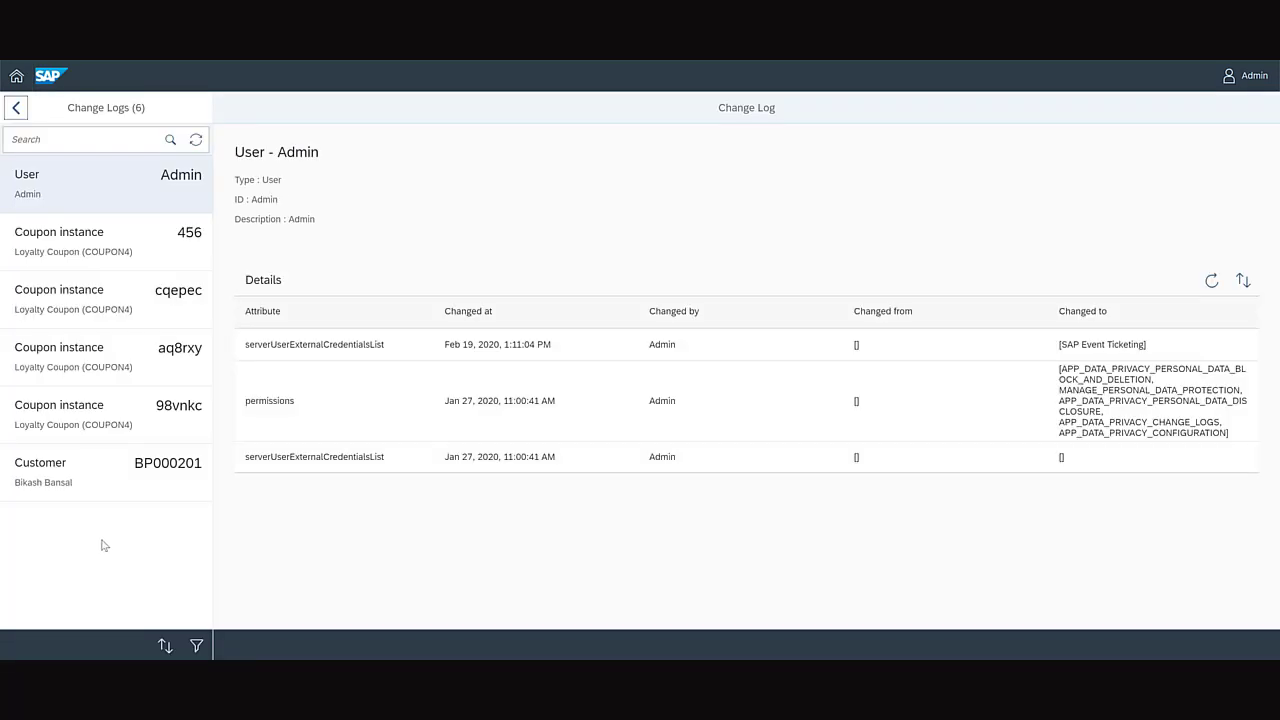
click(89, 497)
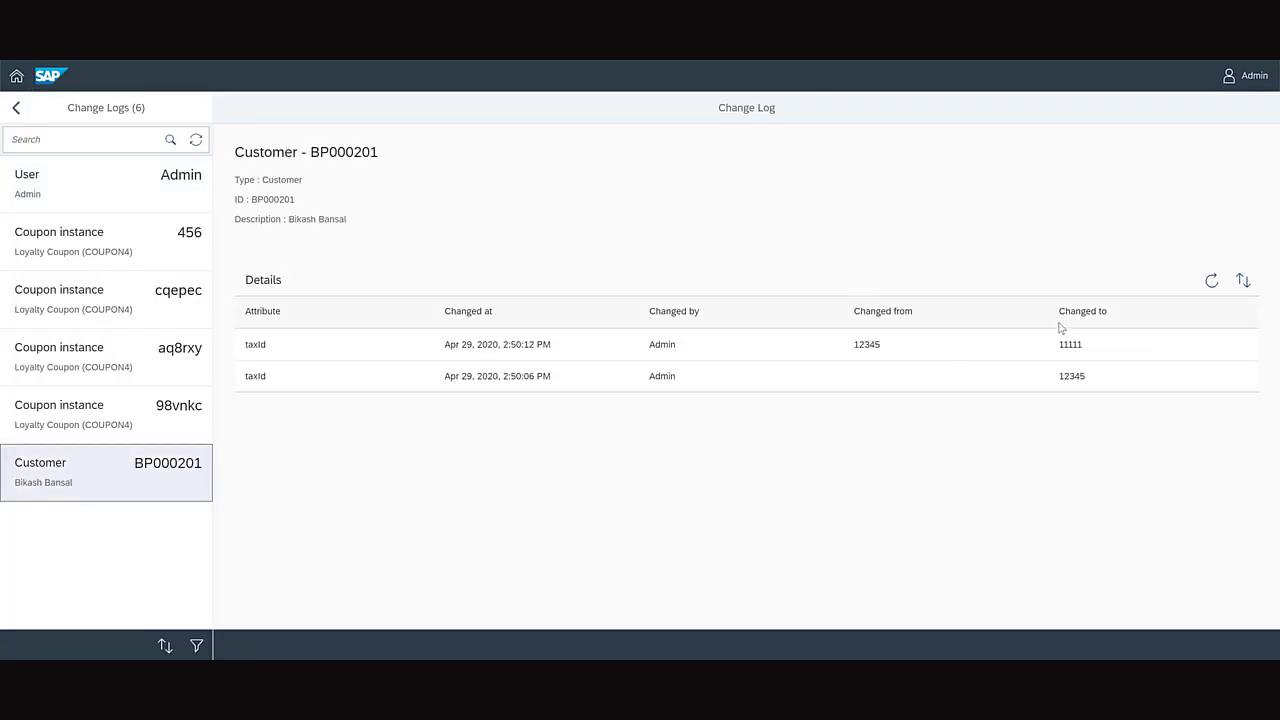
drag(1059, 310, 1113, 318)
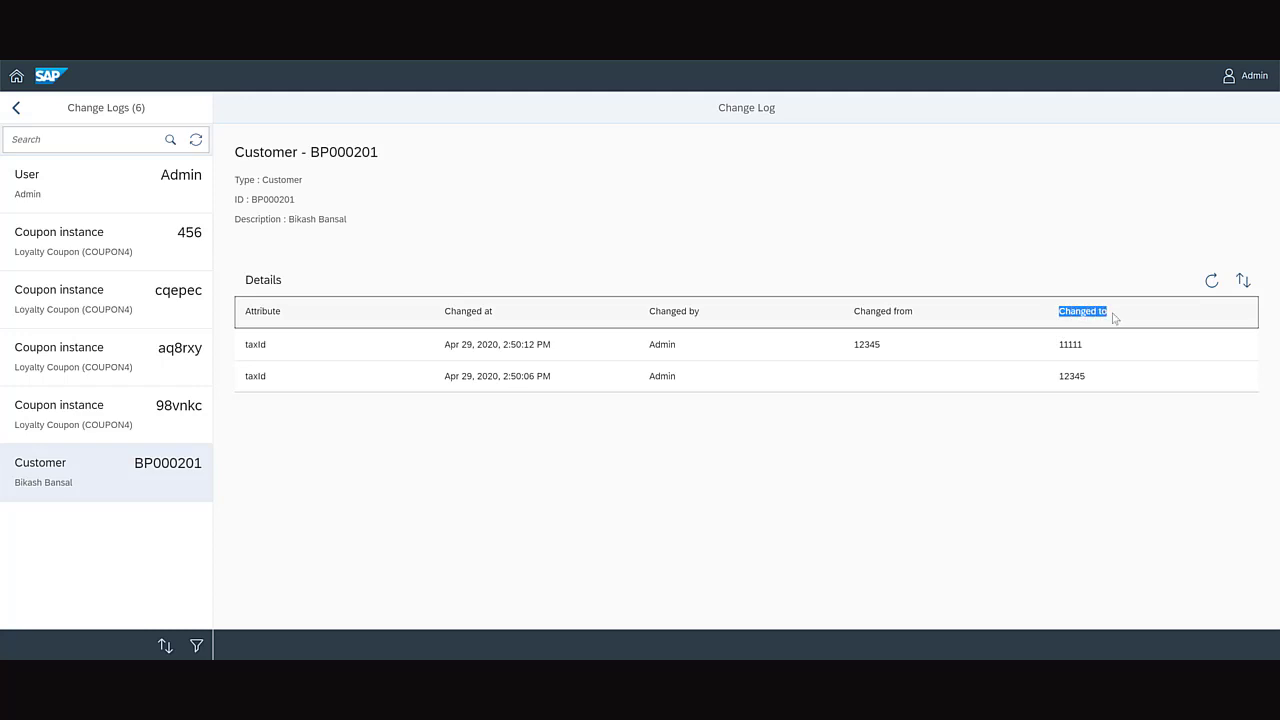
double_click(253, 344)
double_click(866, 344)
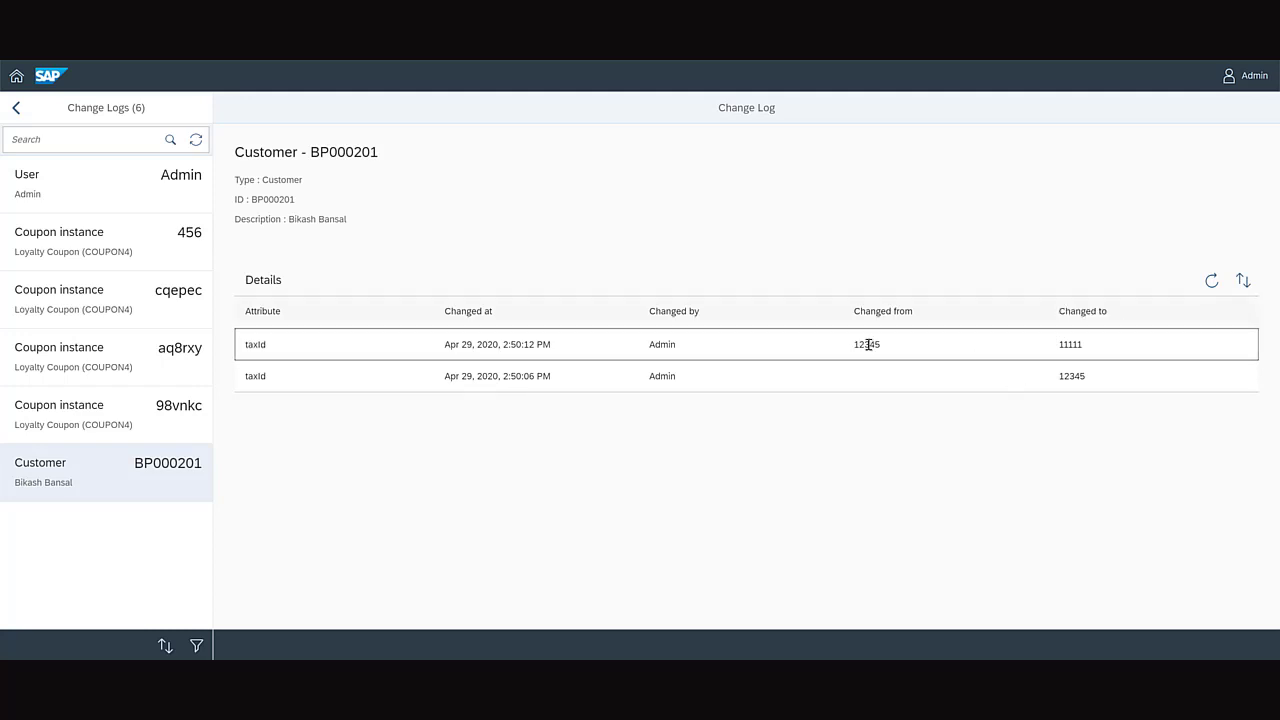
double_click(1079, 343)
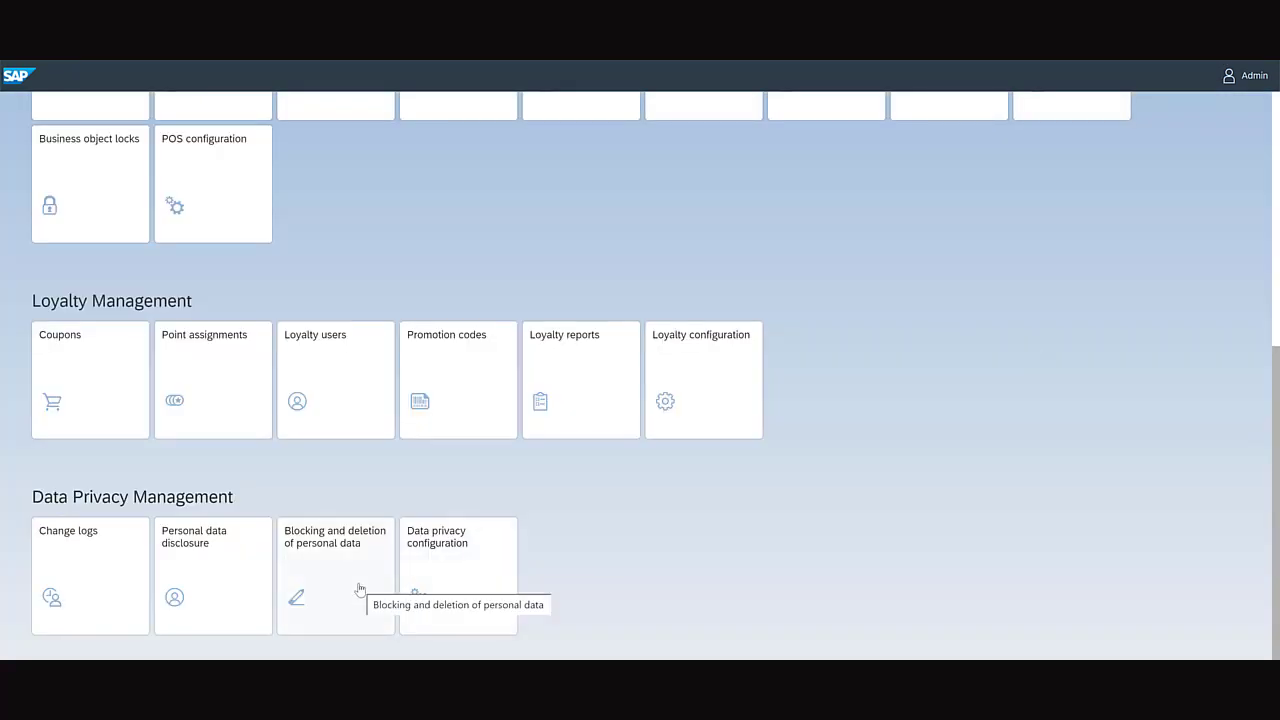
Step: View the blocking and deletion of personal data page, and start a new job of type Data Privacy: Blocking and deletion of personal data
click(360, 589)
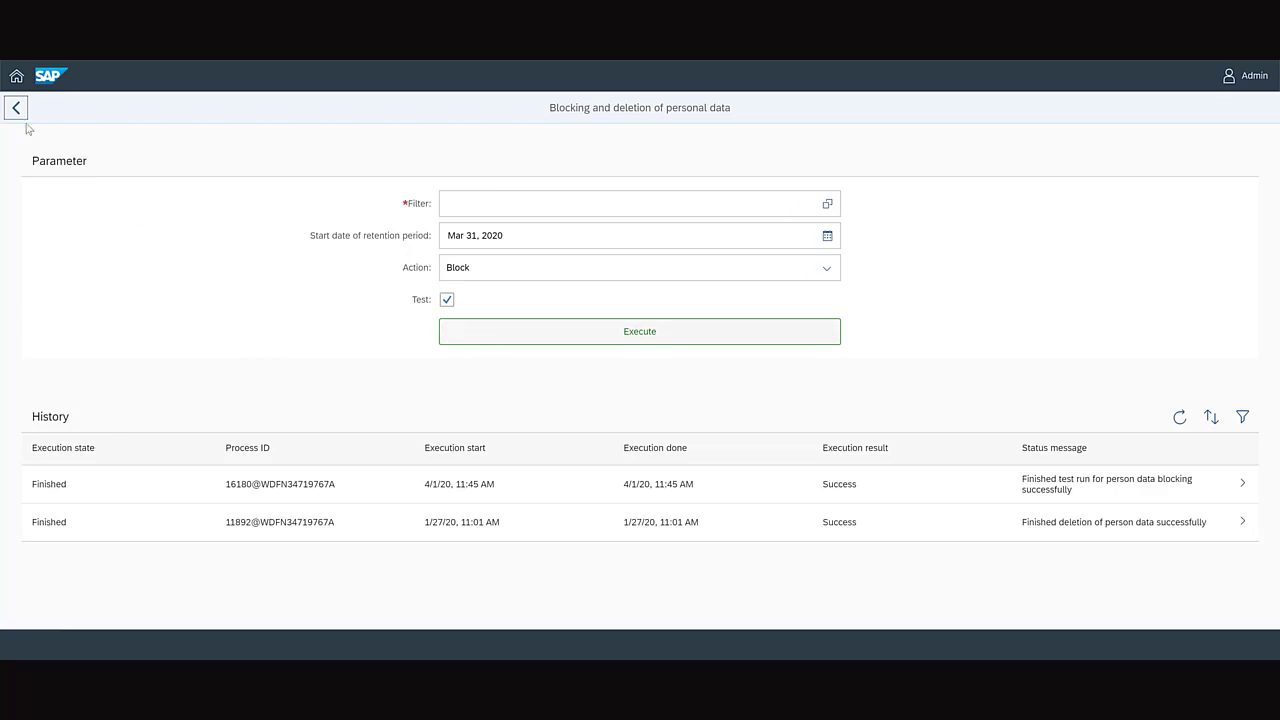
click(16, 76)
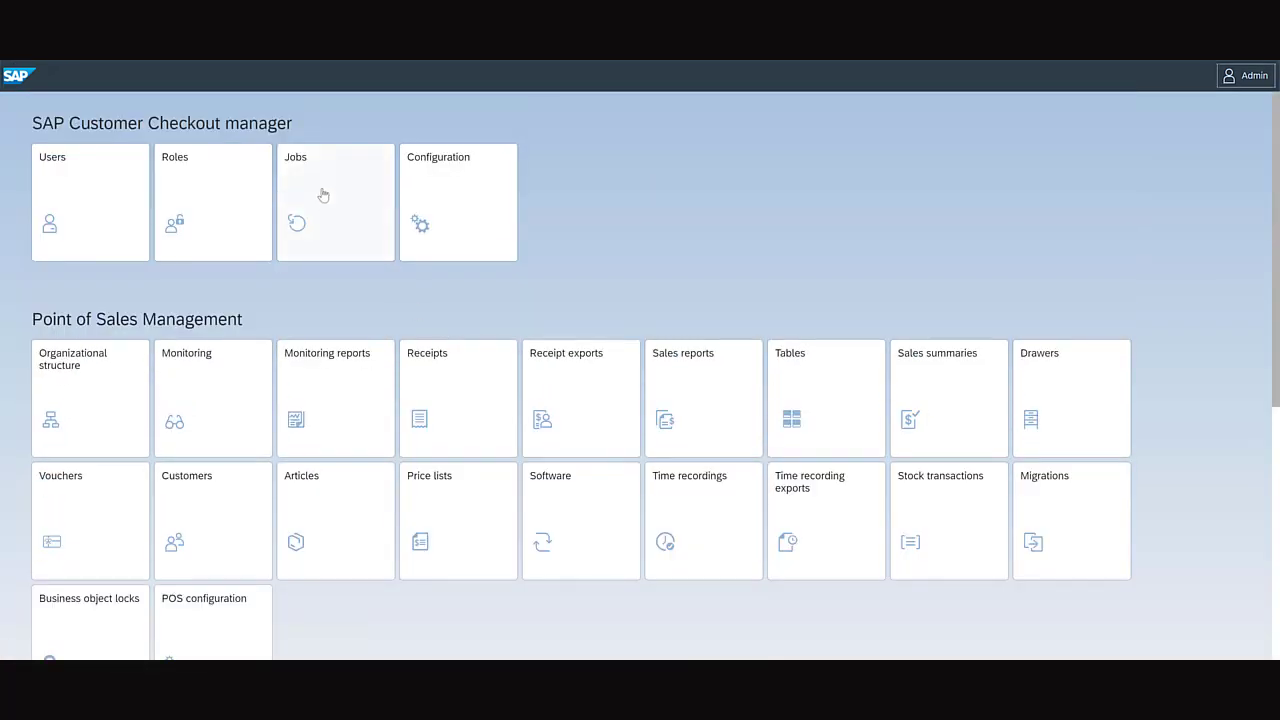
click(323, 195)
click(1263, 646)
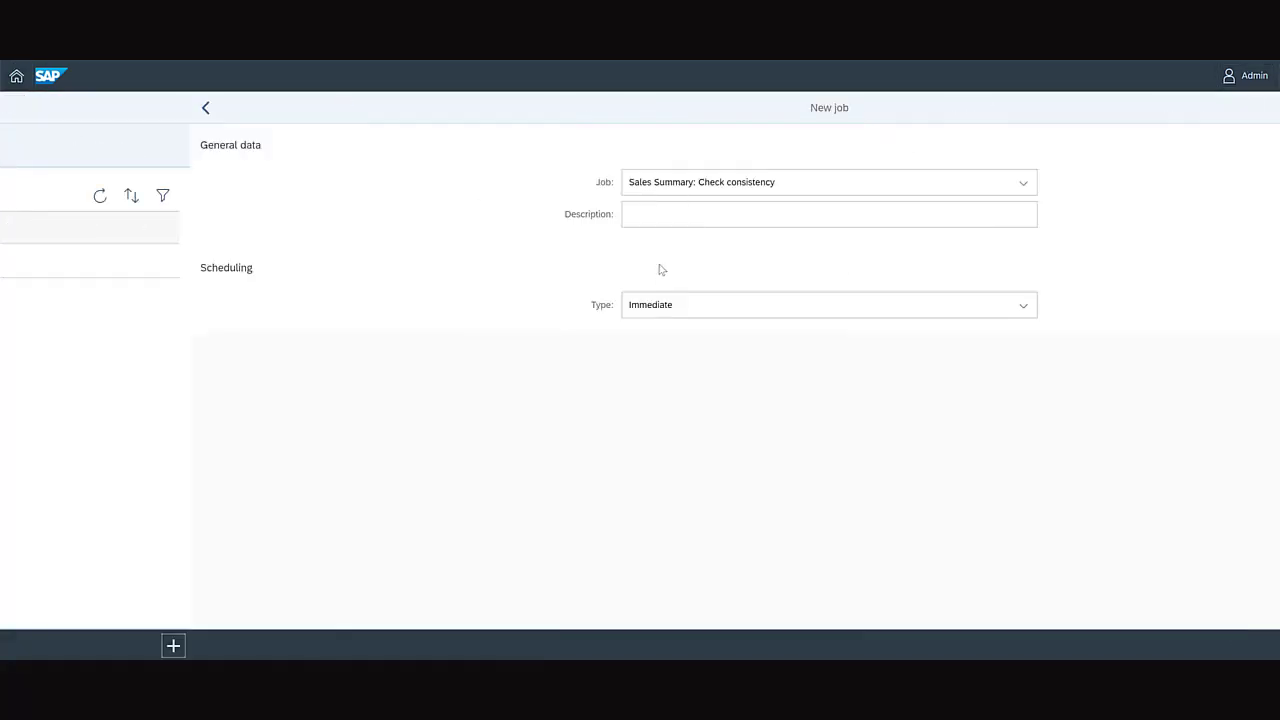
click(686, 190)
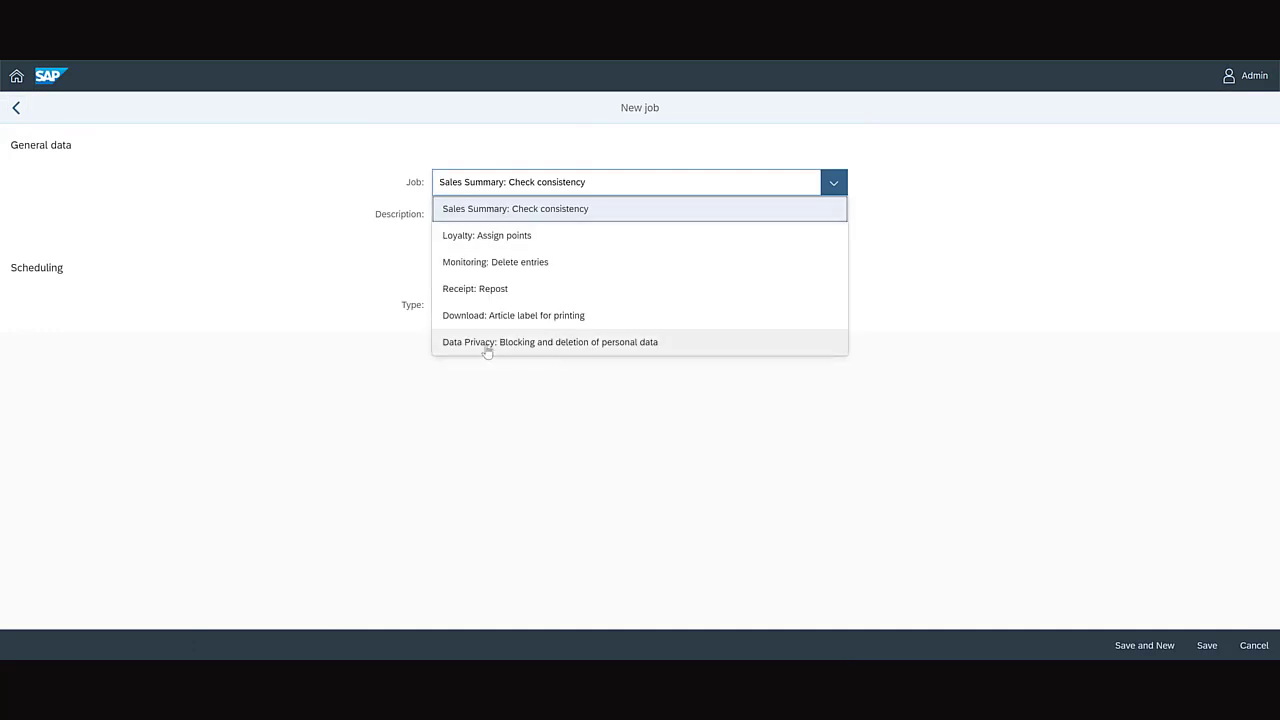
click(629, 346)
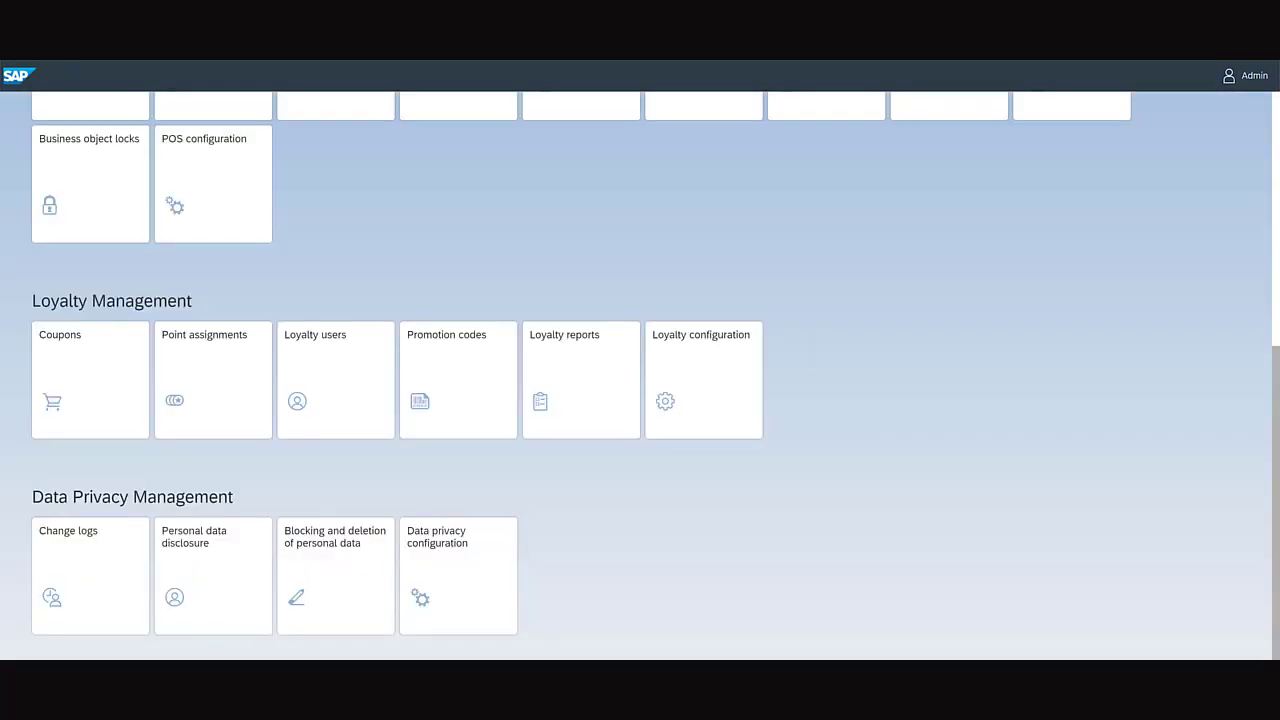
Step: In the personal data disclosure, review a customer's receipts and the time recordings of the first listed user
click(221, 567)
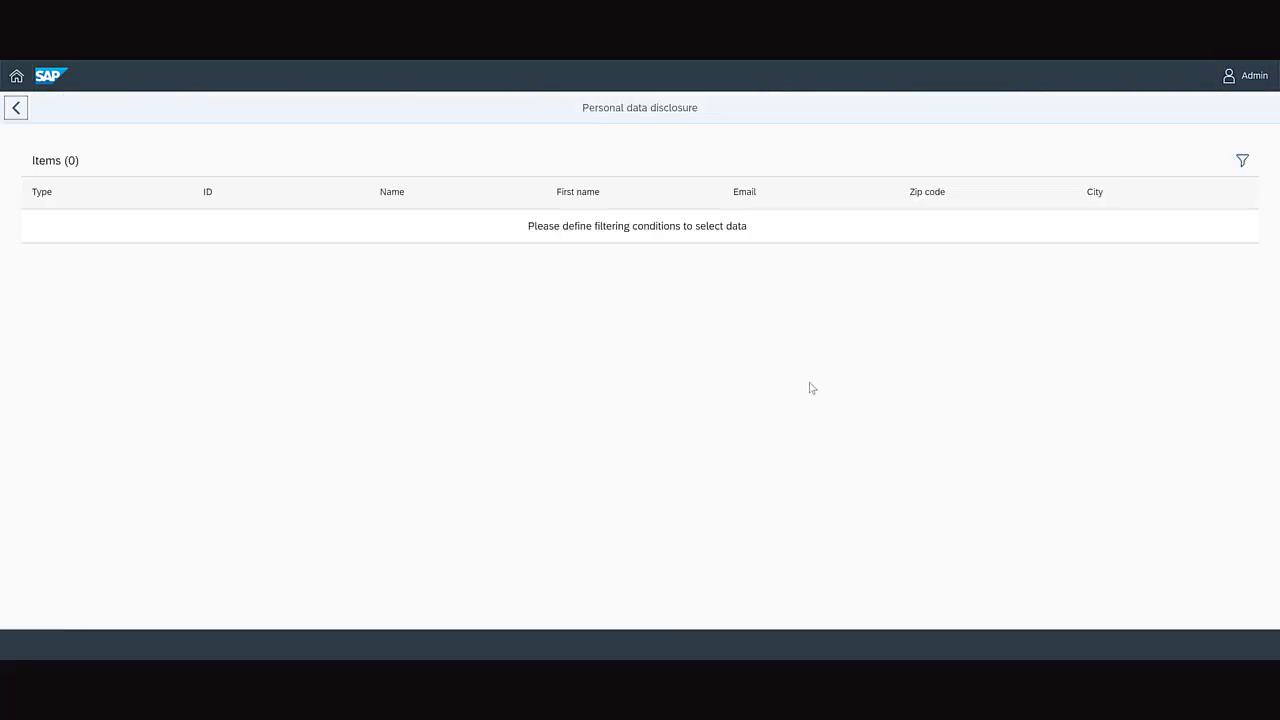
click(1107, 237)
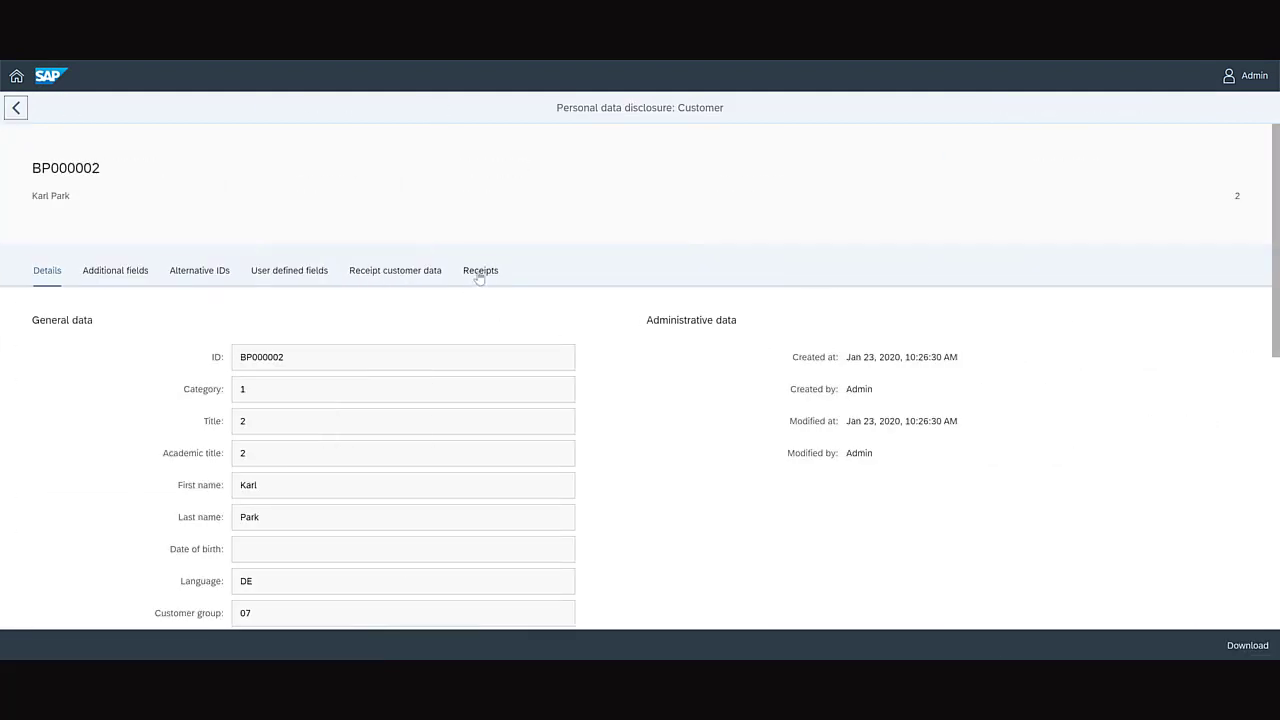
click(479, 275)
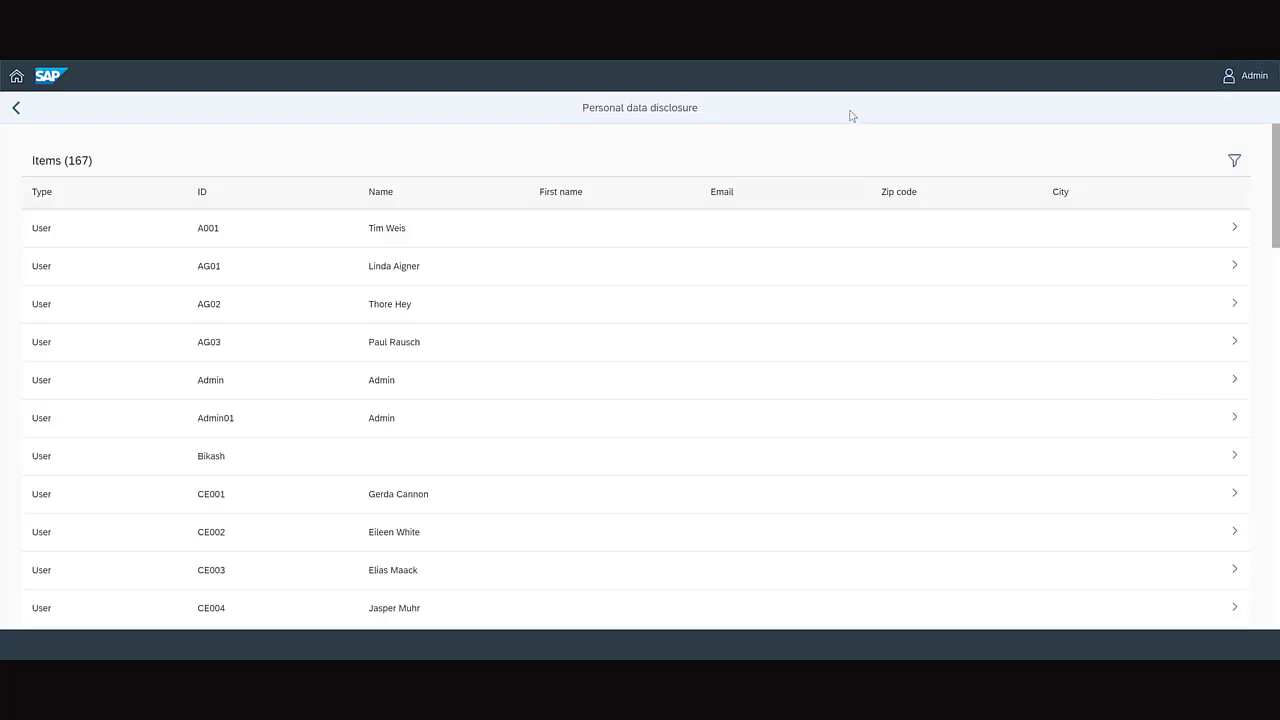
click(487, 235)
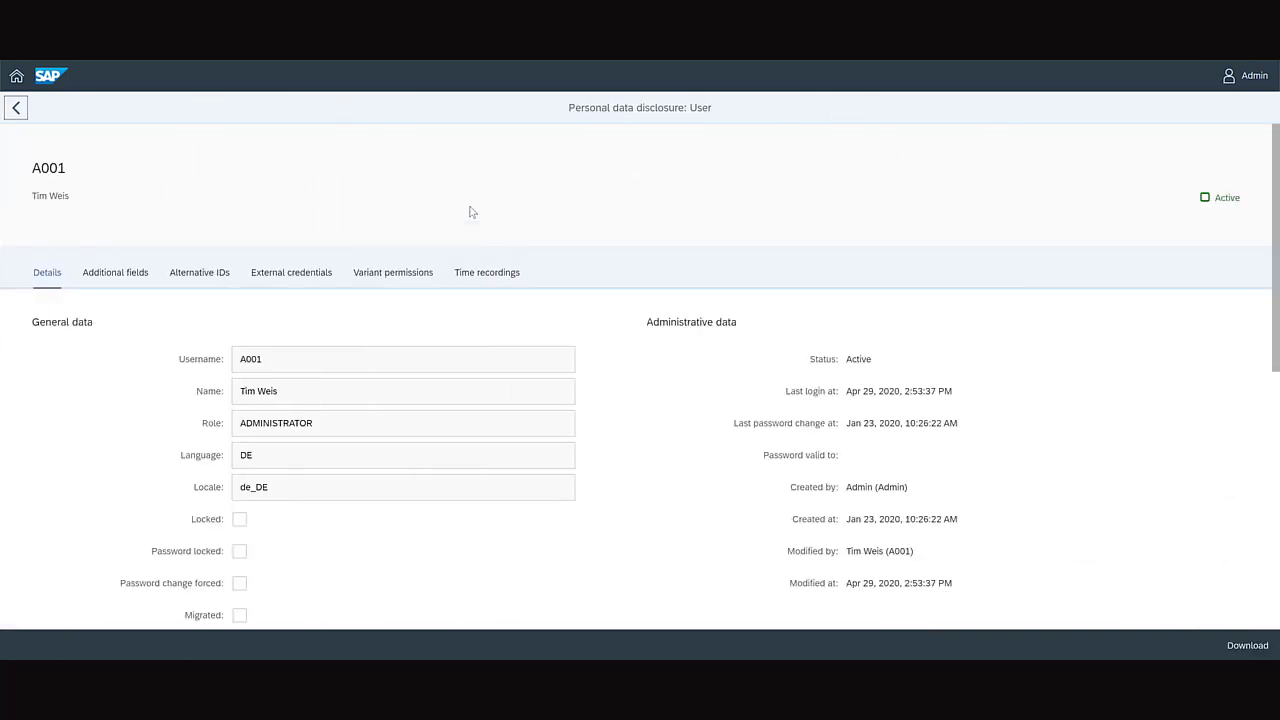
click(482, 274)
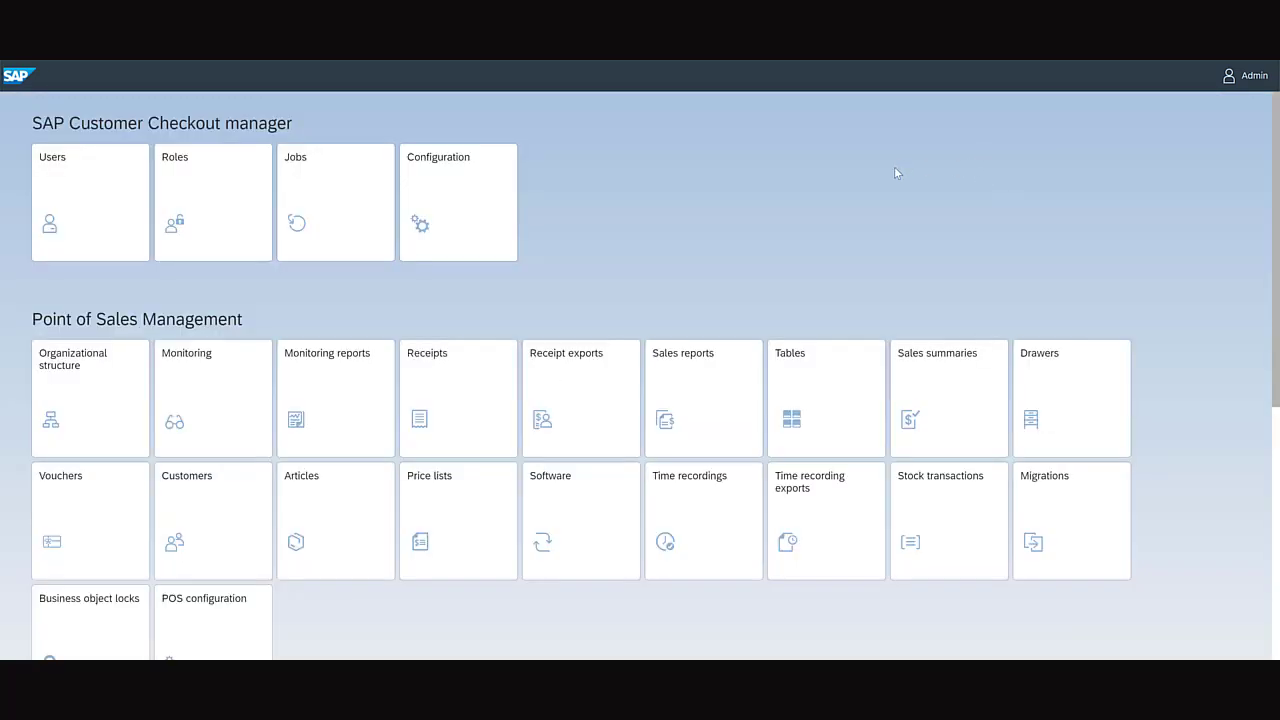
Step: Open the most recent time recording and examine who made the manual punch out and when
click(710, 535)
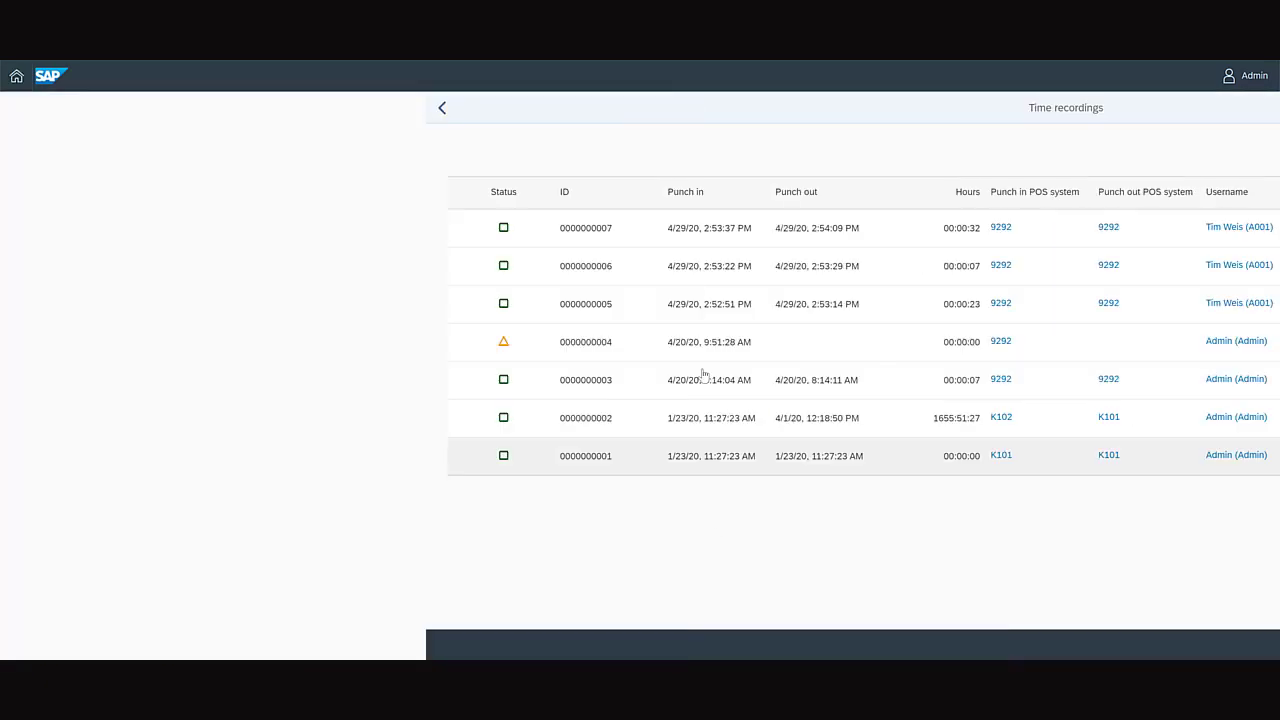
click(1240, 223)
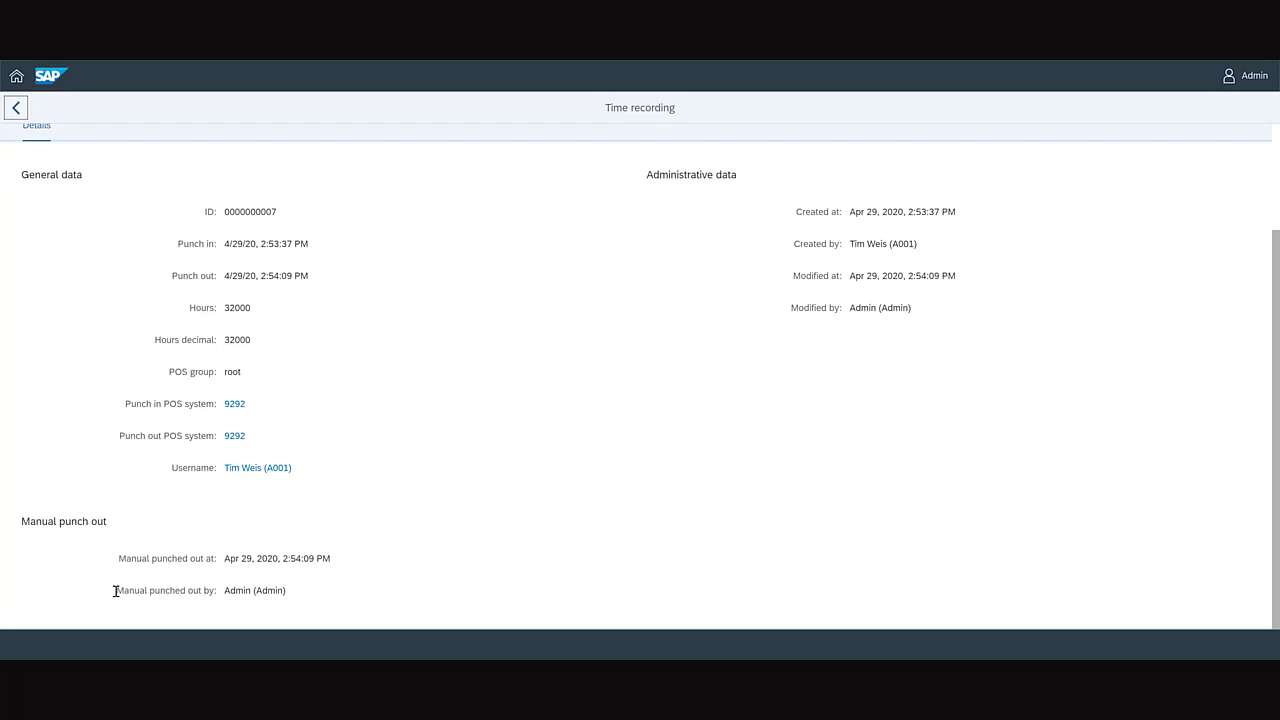
drag(115, 591, 302, 594)
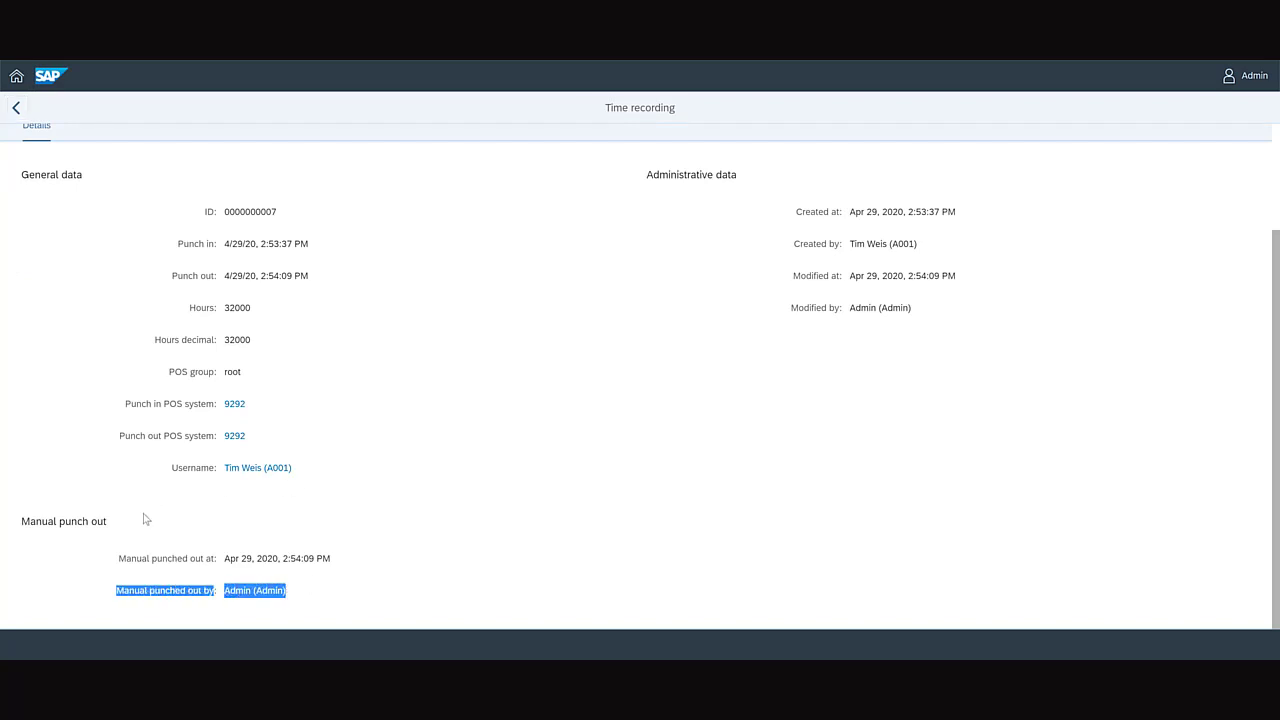
drag(119, 557, 333, 557)
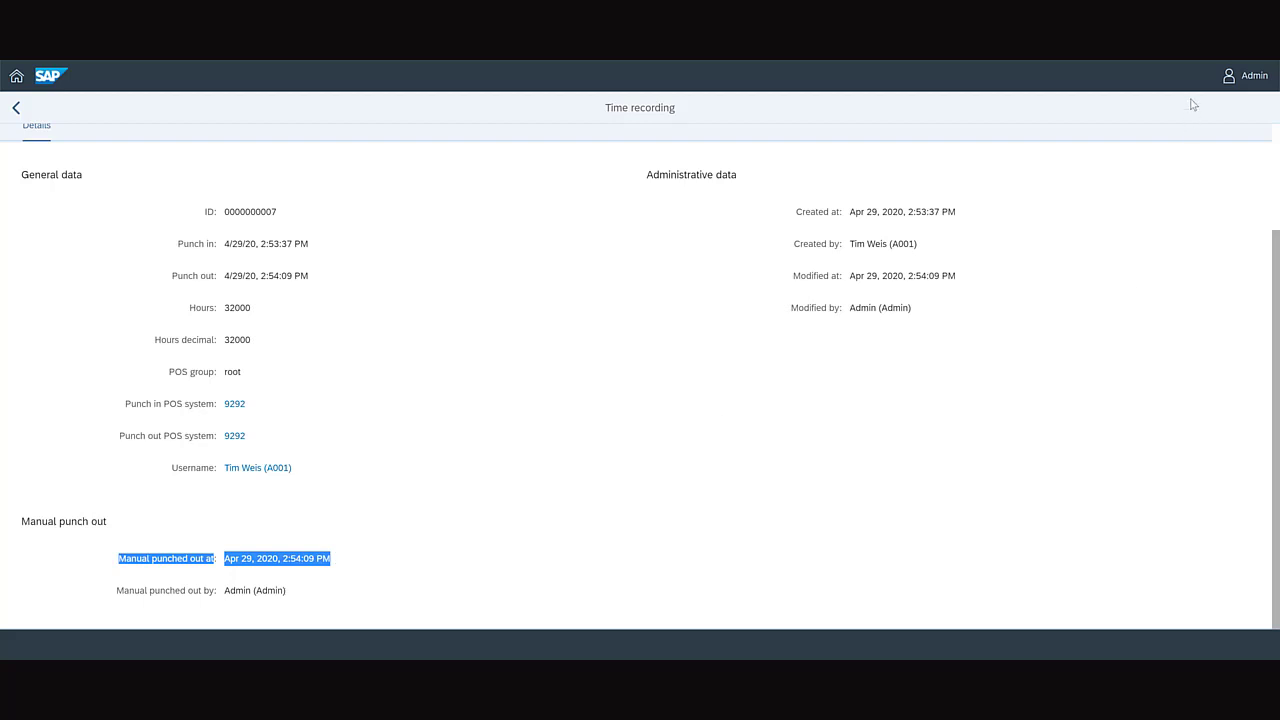